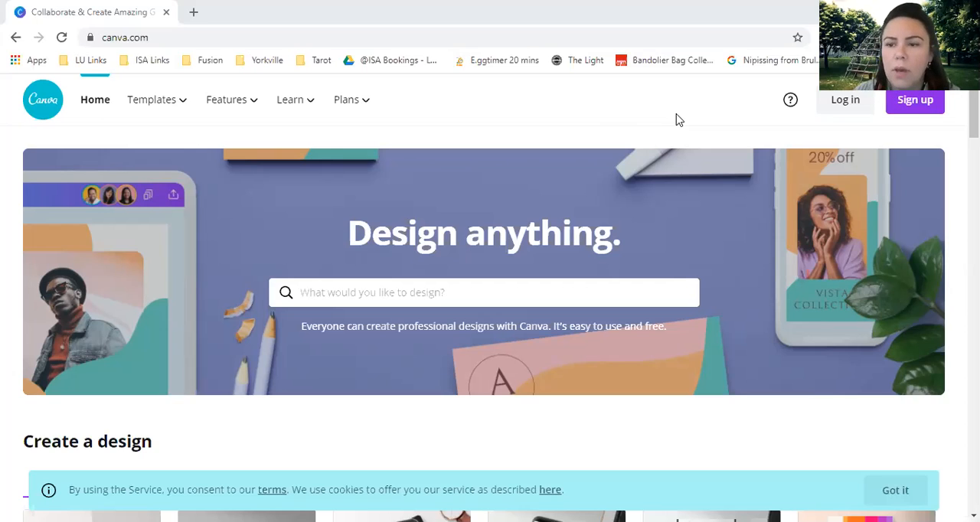
View the email sign-up form for a new account and close it.
click(924, 105)
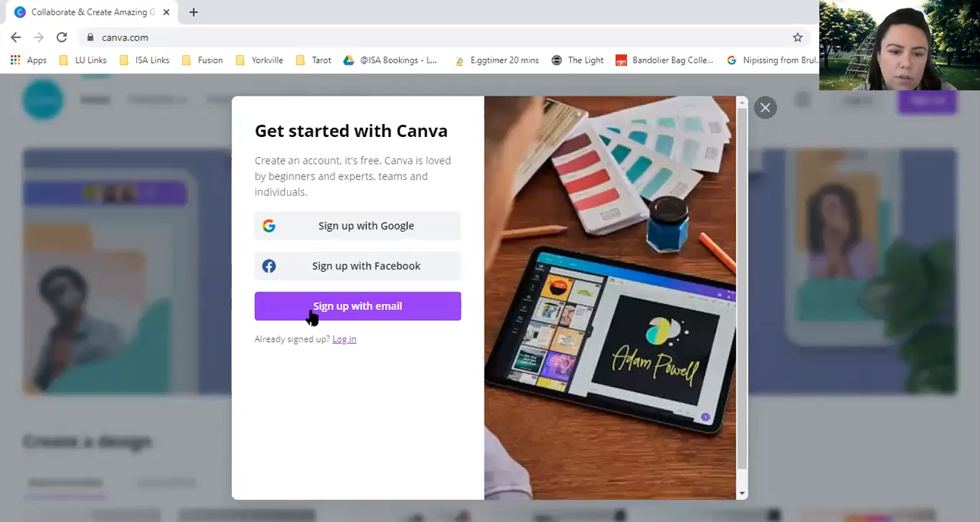
click(399, 308)
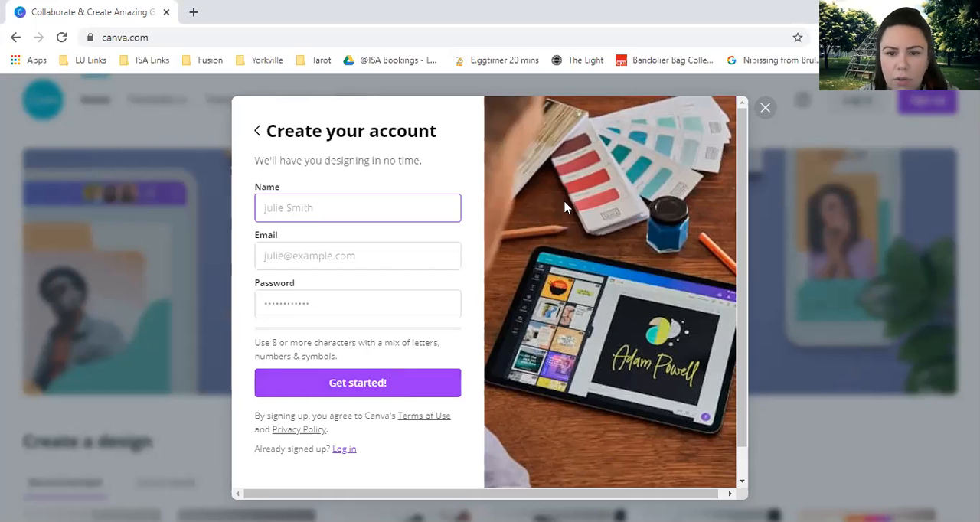
click(765, 109)
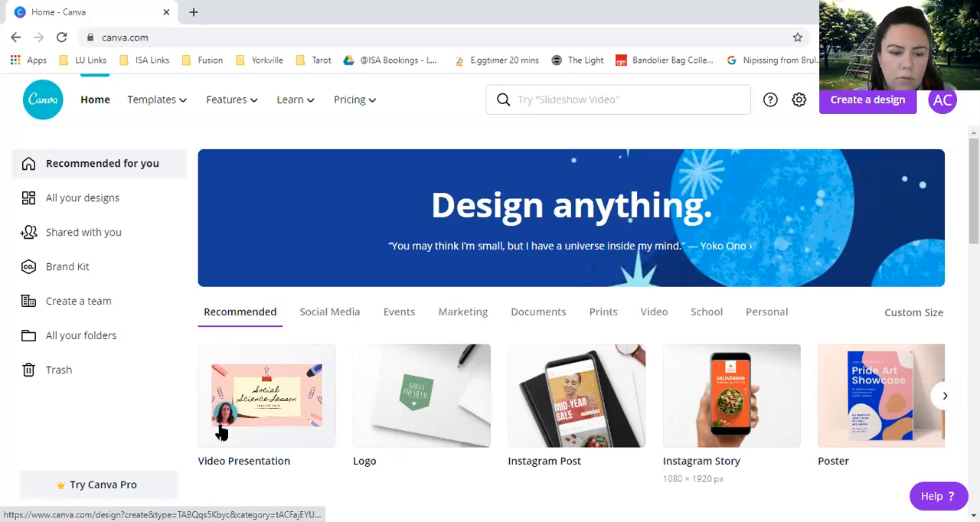
Browse the Social Media and Events design categories on the home page.
click(341, 320)
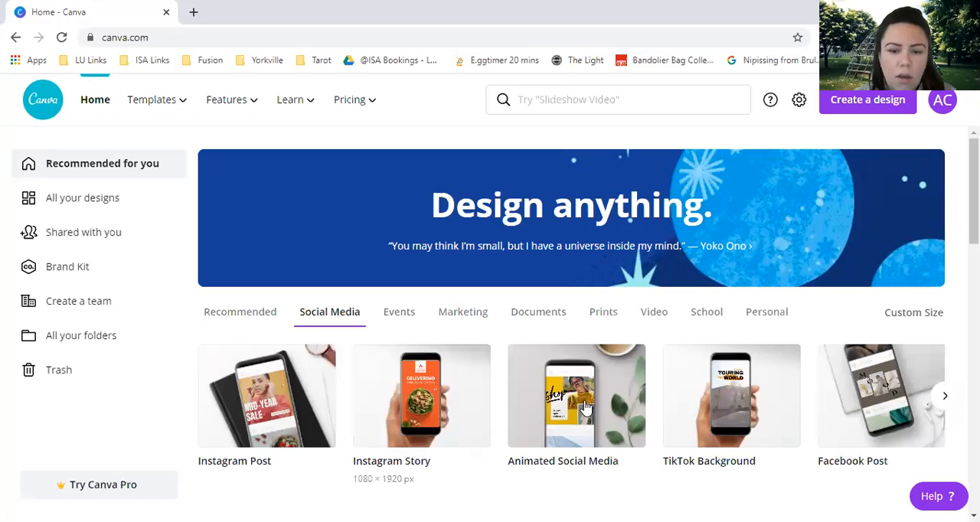
click(397, 320)
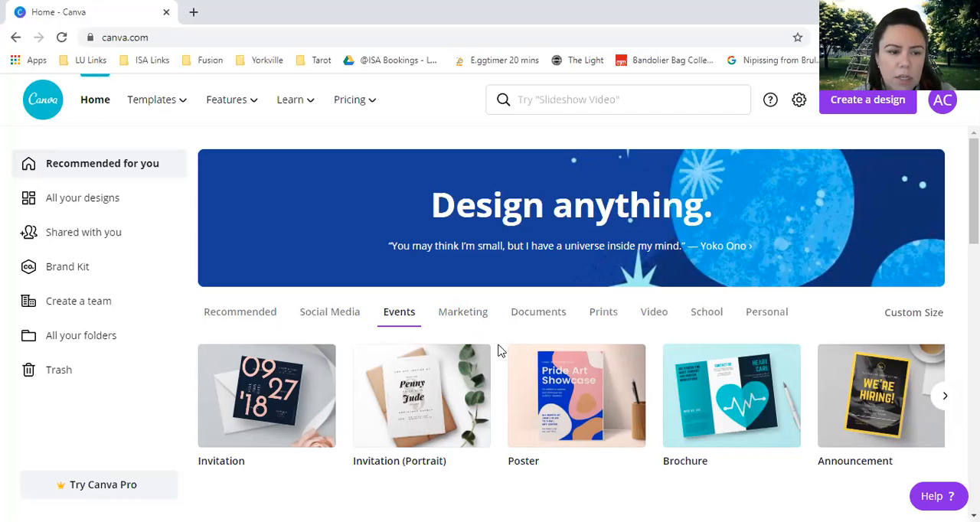
Search the design types for Facebook posts and for "twitter", and clear the search.
click(585, 99)
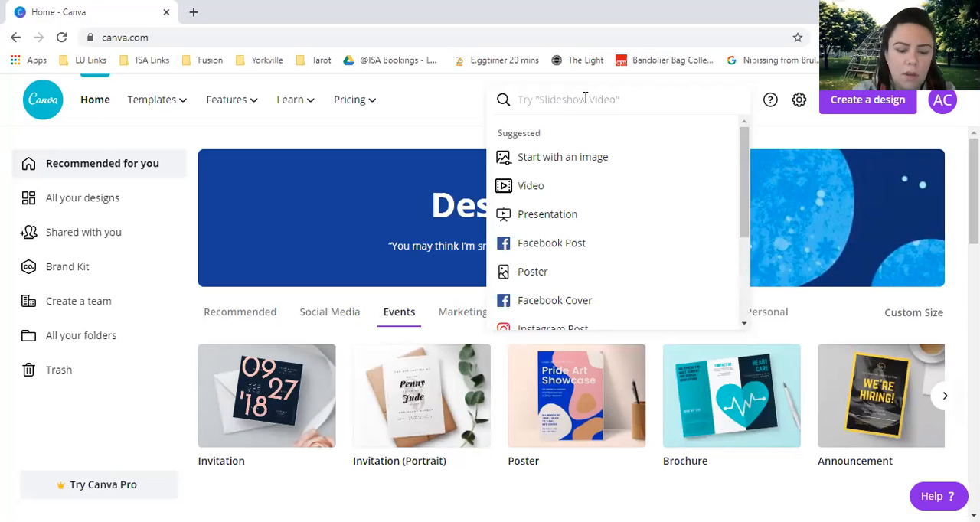
text(faceb)
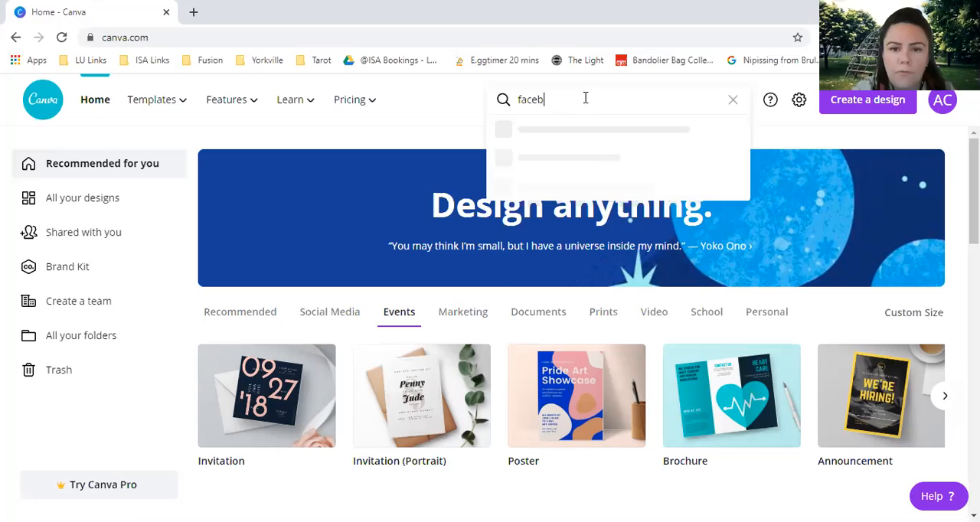
text(ook po)
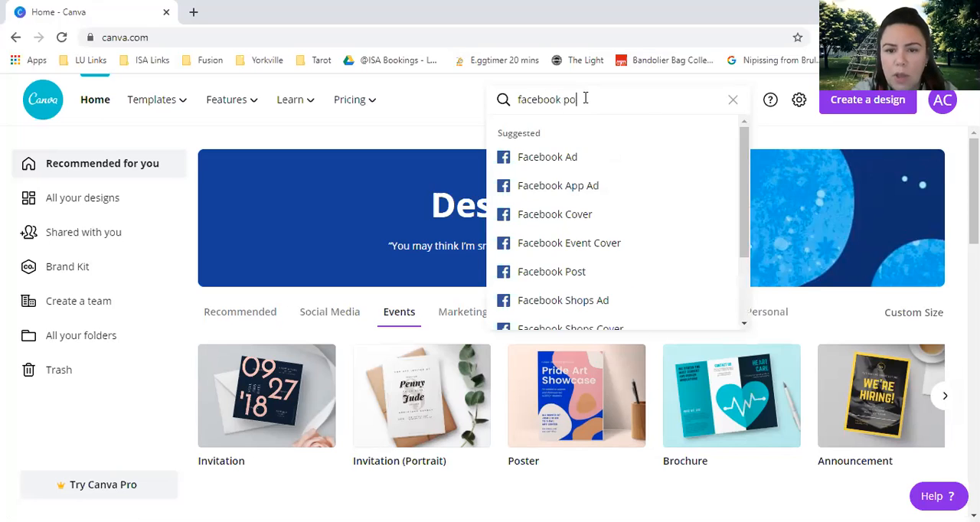
text(s)
key(Return)
text(twitter)
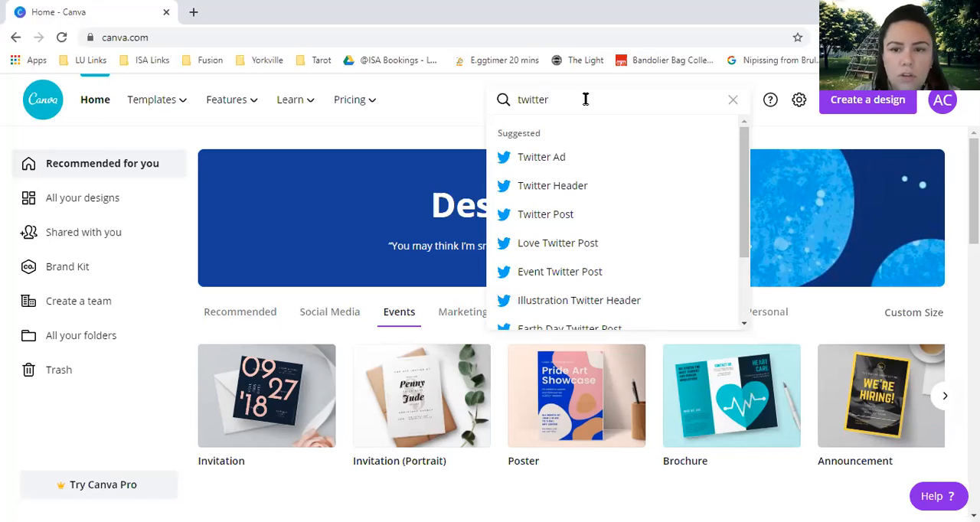
click(732, 100)
click(442, 104)
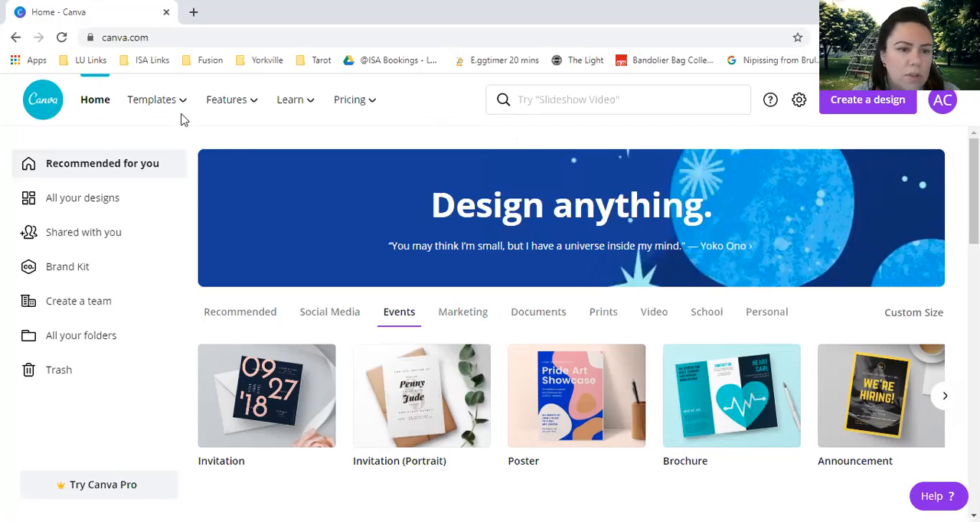
Open the Facebook Post template collection and look through its designs.
mouse_move(184, 107)
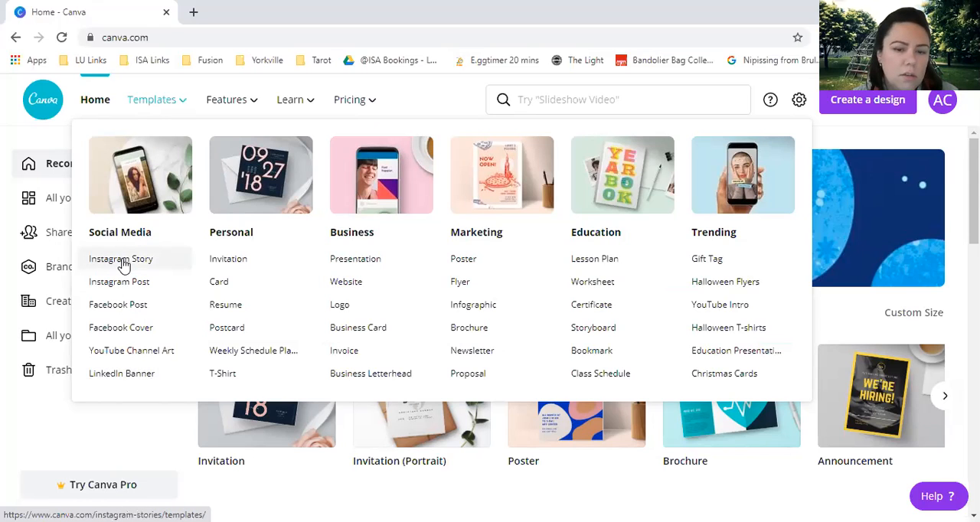
click(138, 313)
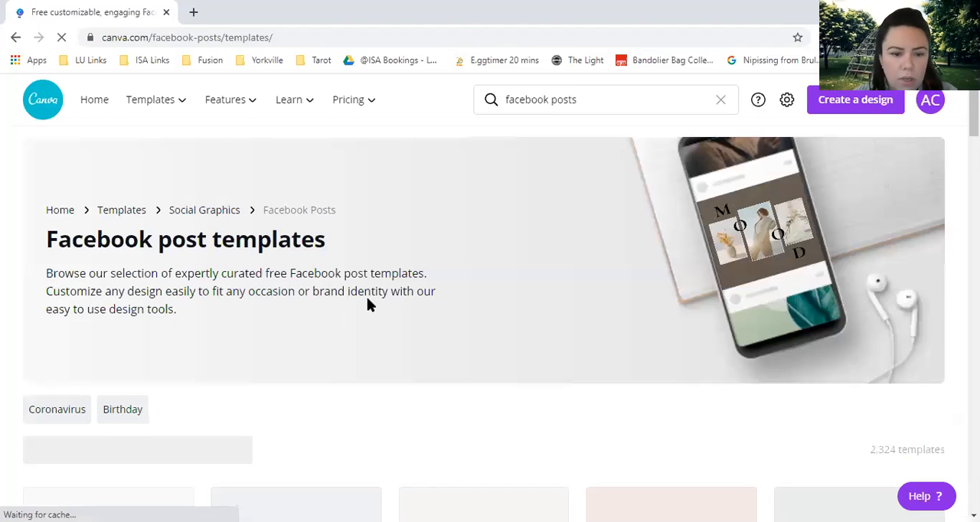
scroll(367, 299, down, 2)
scroll(342, 333, down, 2)
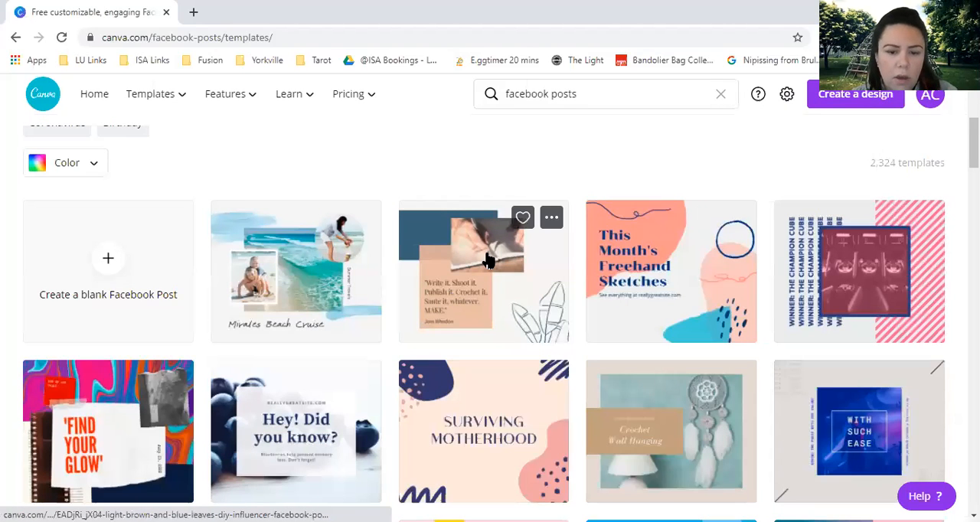
scroll(452, 228, down, 1)
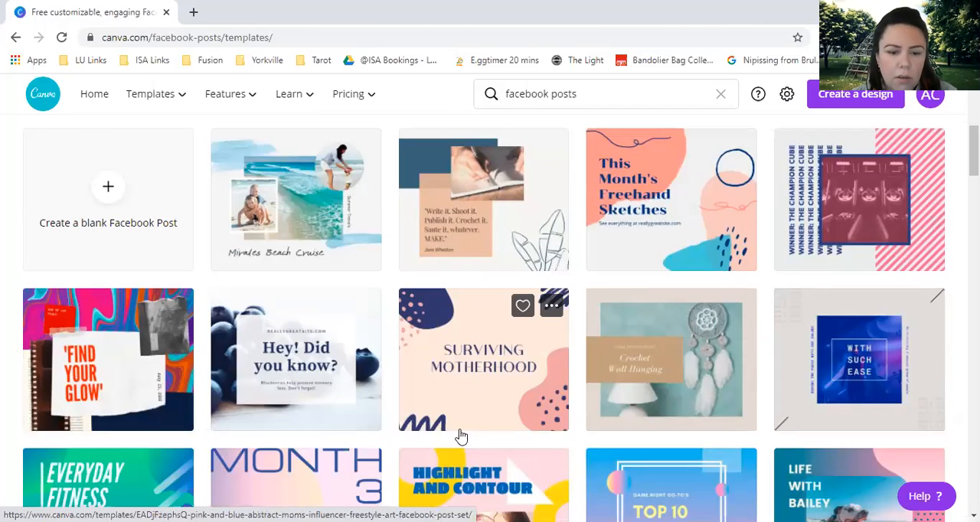
scroll(463, 429, down, 2)
scroll(483, 356, down, 3)
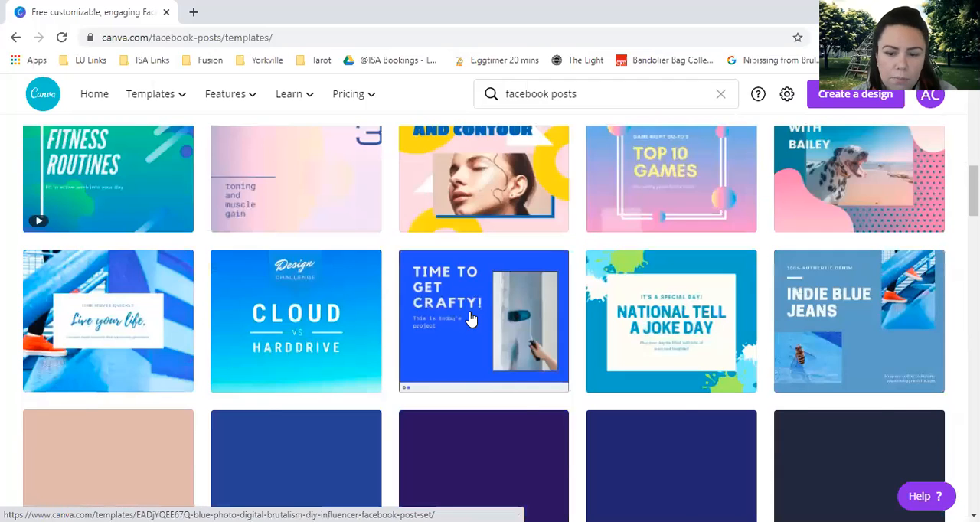
scroll(483, 299, up, 6)
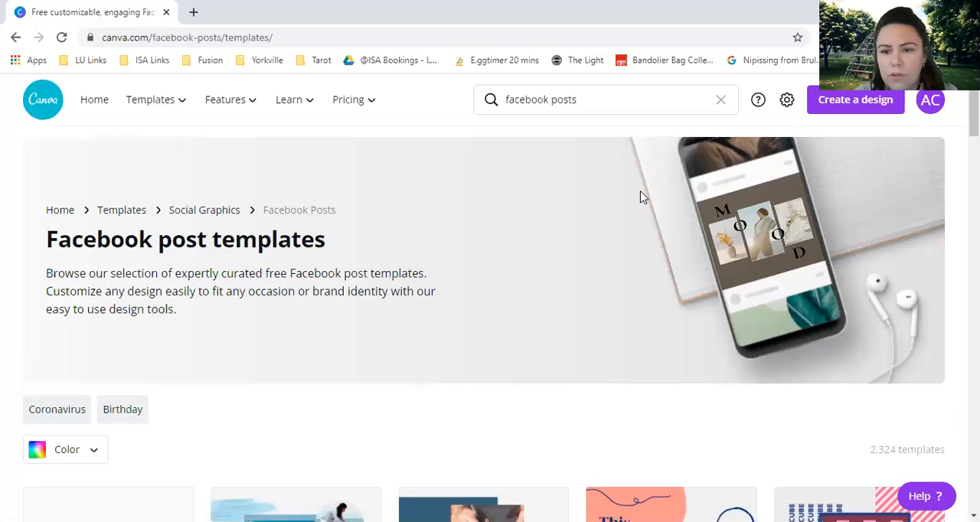
Create a new design with custom dimensions of 26 × 18 in.
click(869, 102)
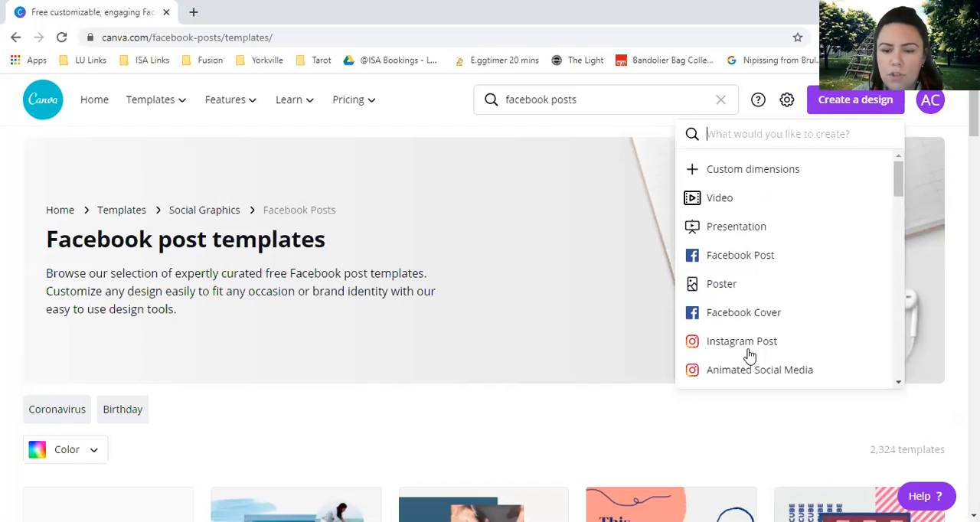
click(726, 169)
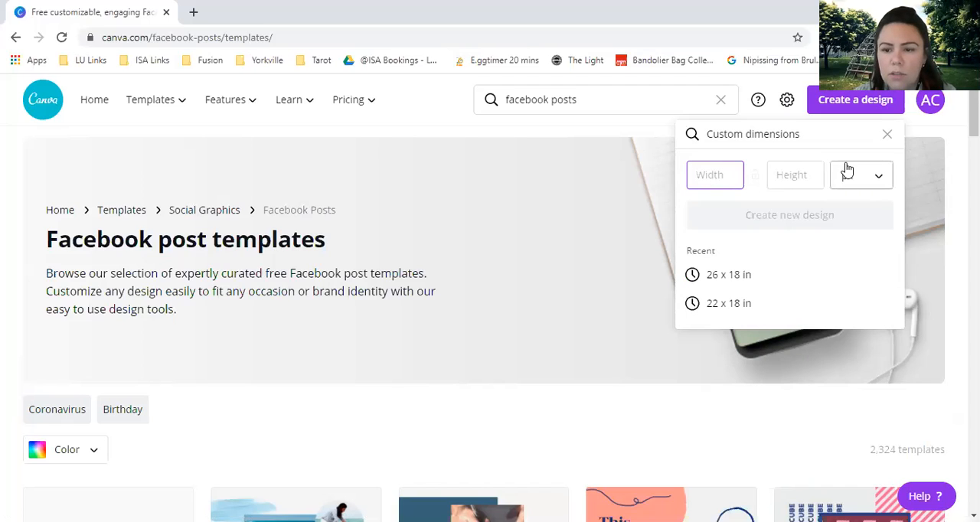
click(879, 181)
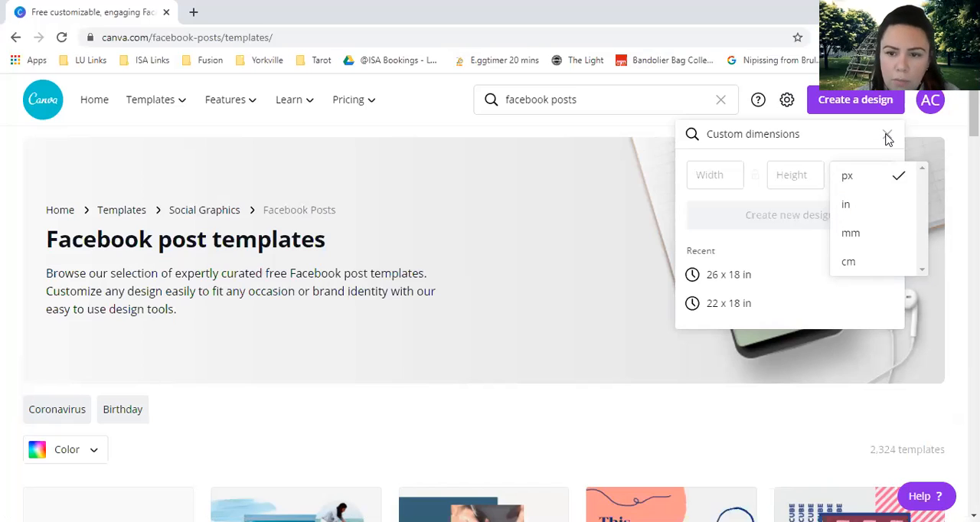
click(721, 175)
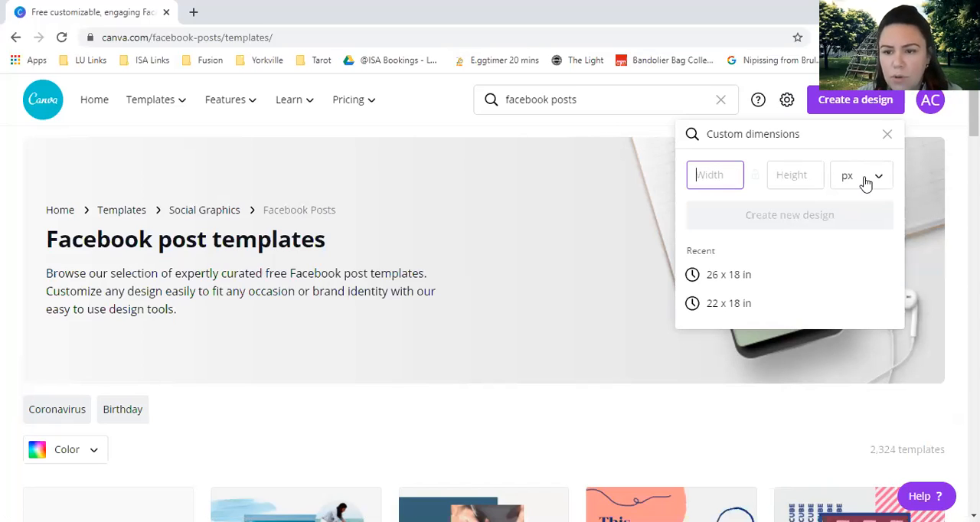
click(861, 209)
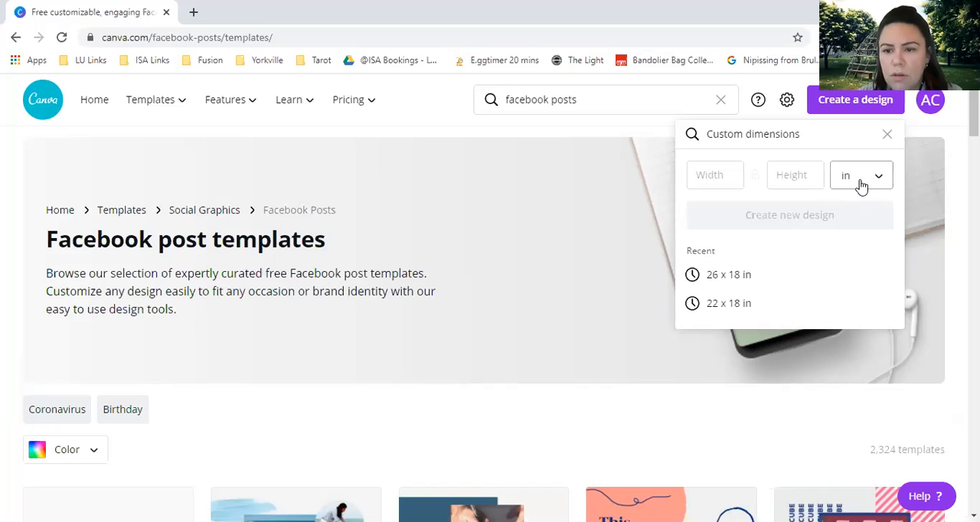
click(723, 177)
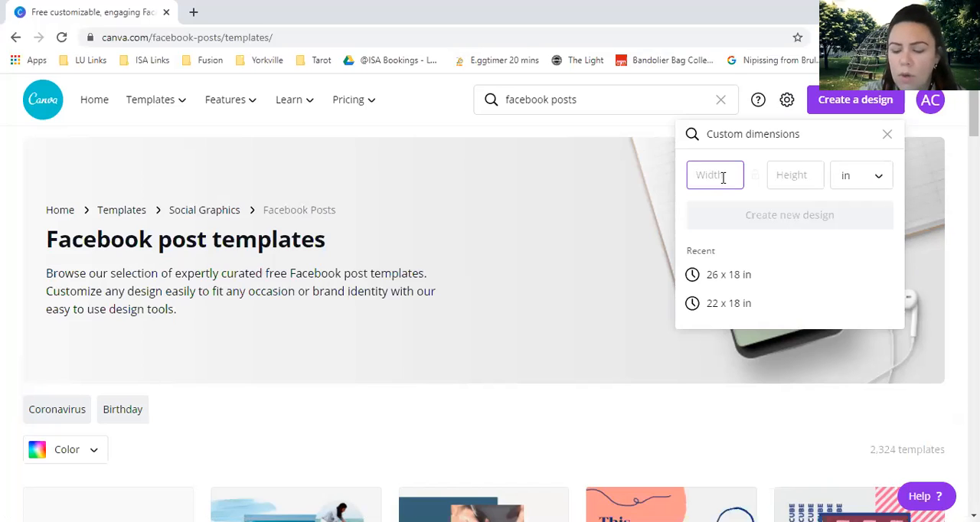
text(26)
click(797, 176)
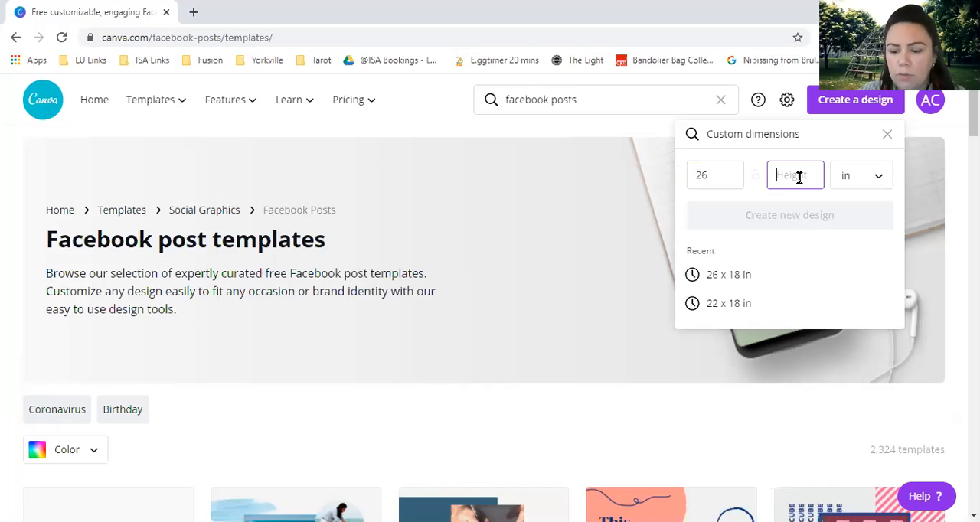
text(18)
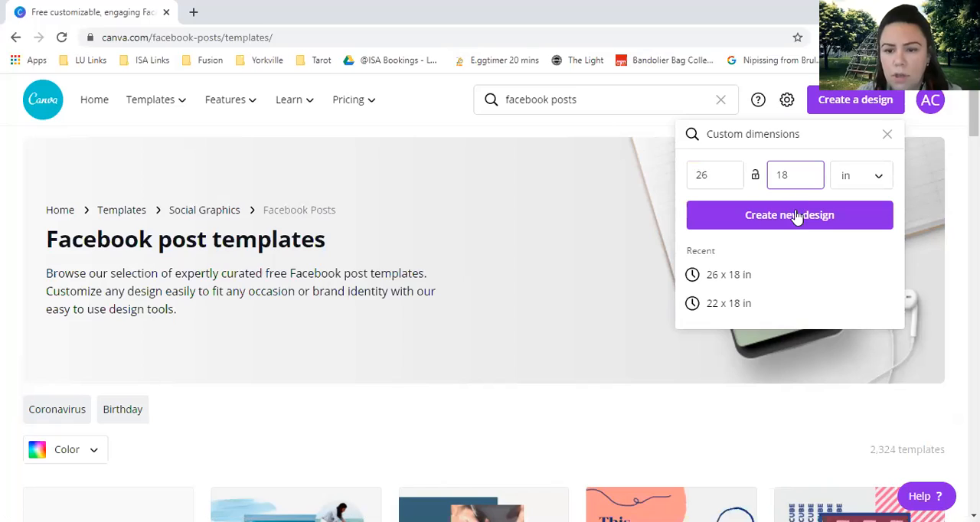
click(799, 219)
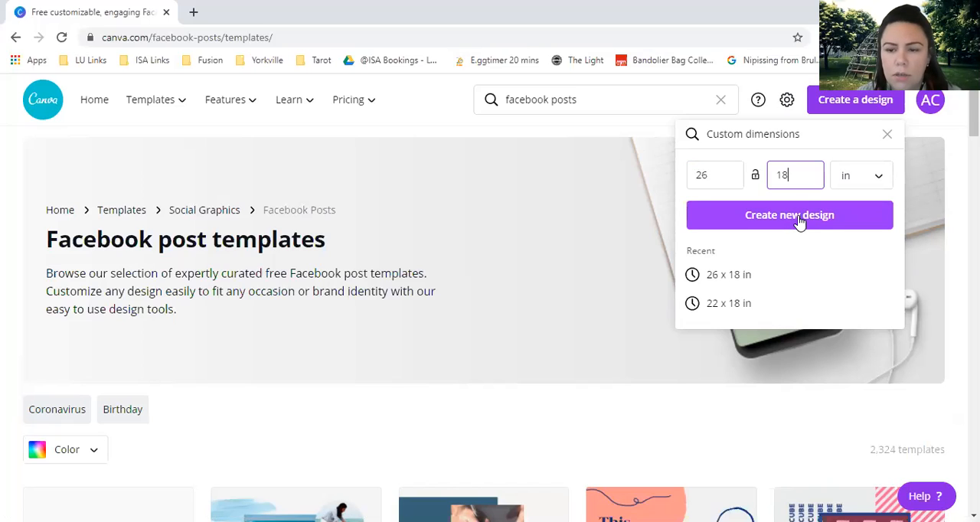
click(799, 217)
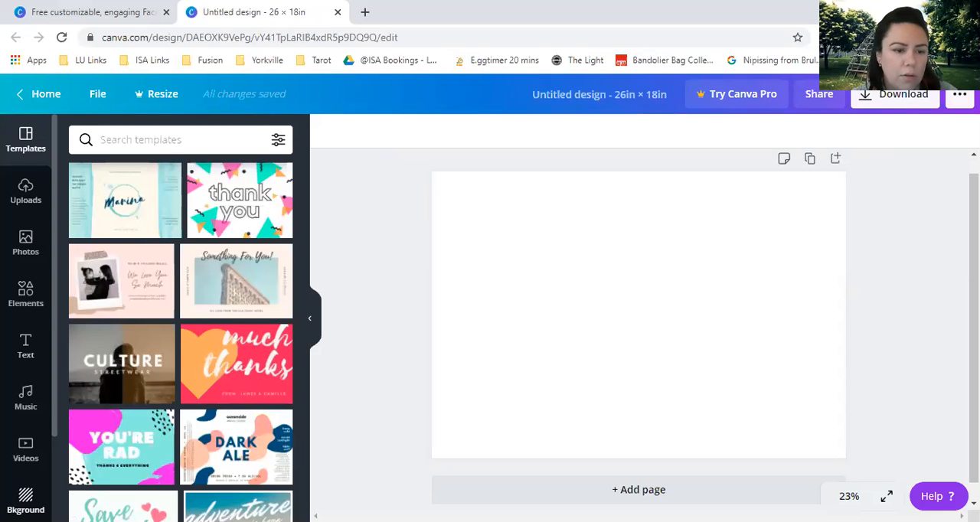
Apply the free yellow gradient background to the blank page and collapse the background library.
click(25, 398)
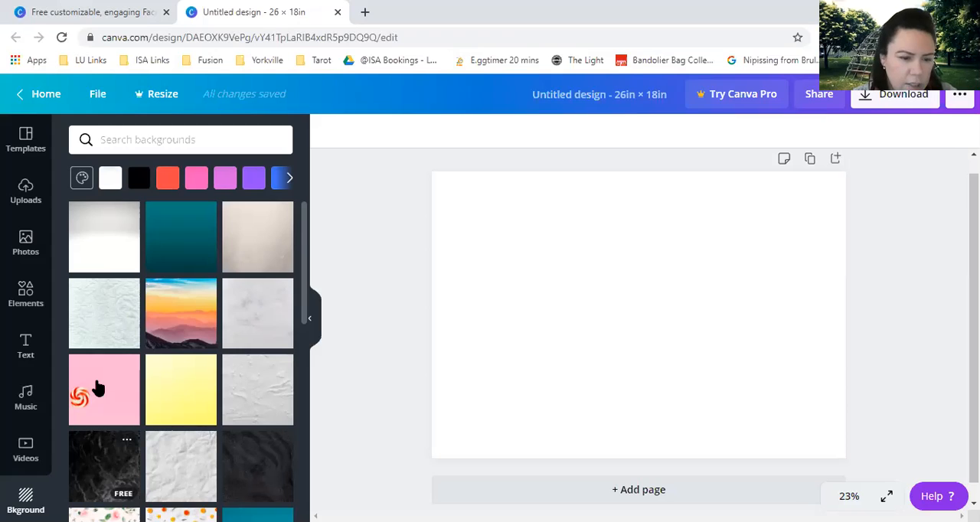
scroll(98, 383, down, 2)
scroll(184, 337, down, 3)
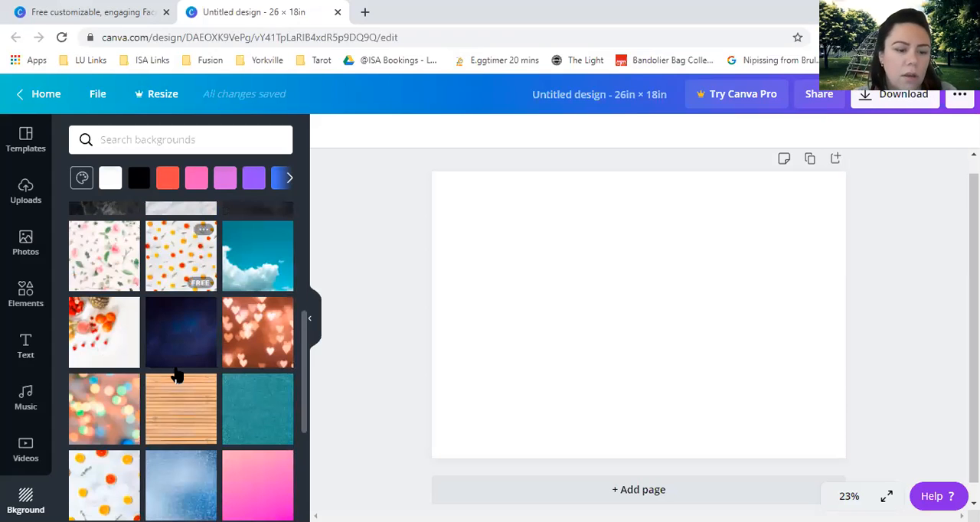
scroll(176, 375, down, 1)
scroll(137, 406, down, 3)
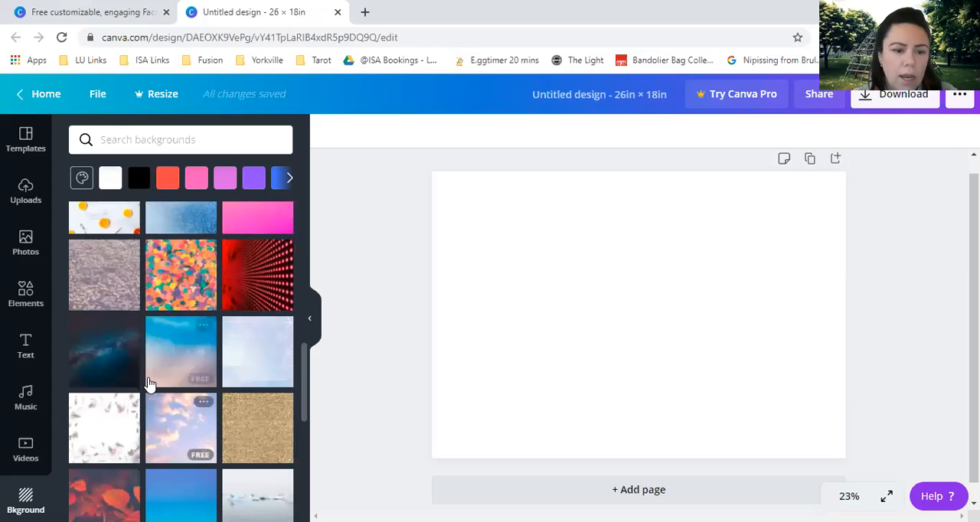
scroll(161, 371, down, 3)
scroll(114, 260, up, 10)
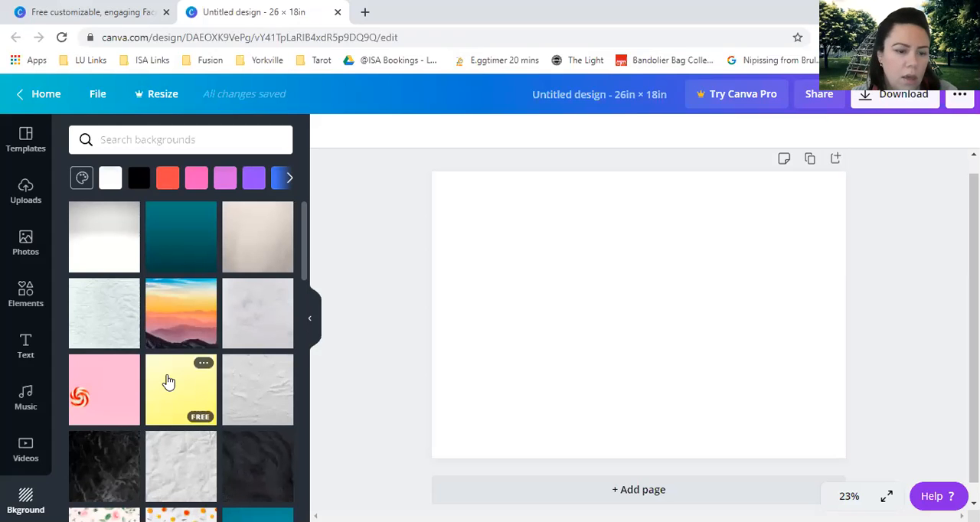
click(169, 380)
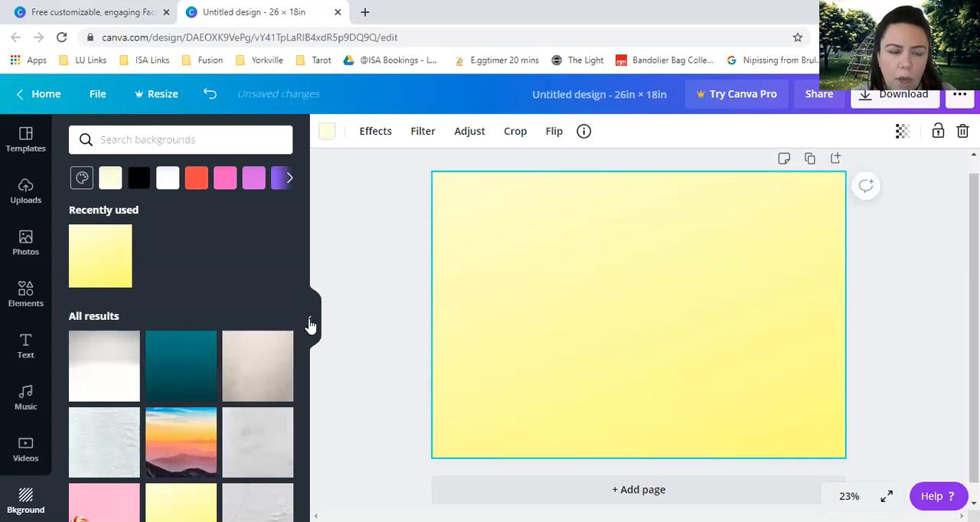
click(310, 318)
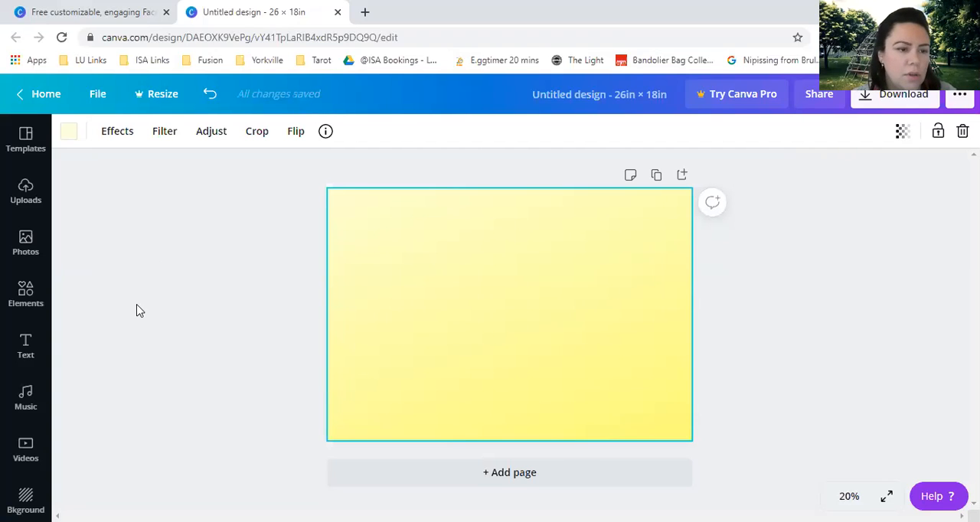
View the sources available for uploading media and return to the uploaded images.
click(26, 195)
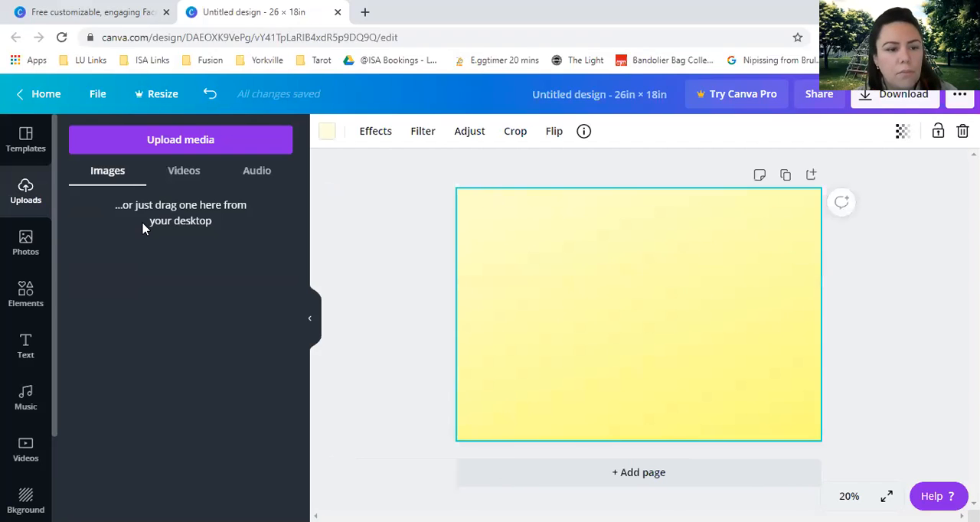
click(181, 140)
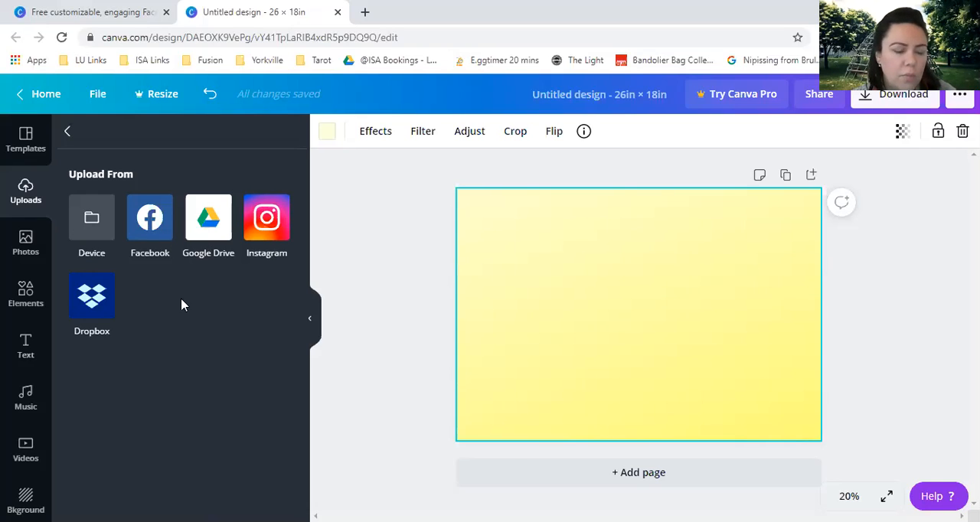
click(68, 134)
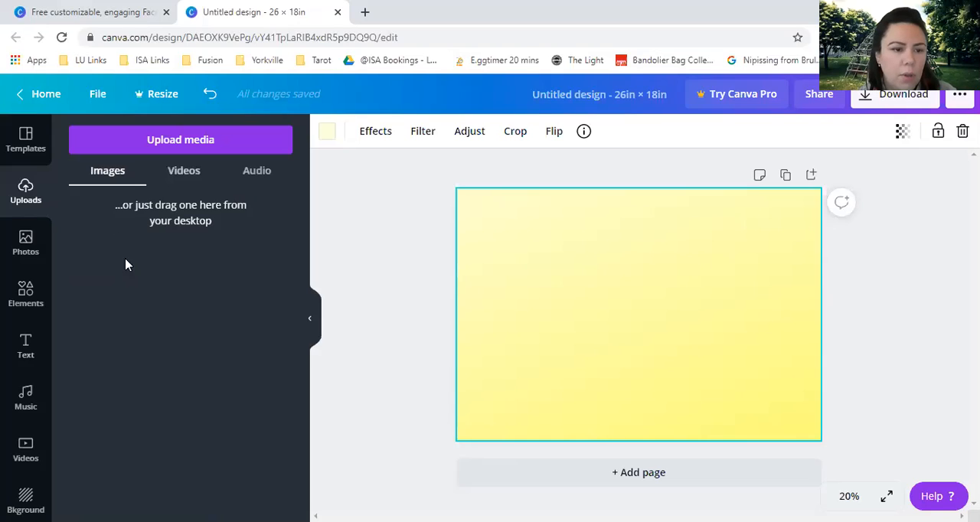
Search the photo library for "flower" and look through the free and Pro results.
click(25, 242)
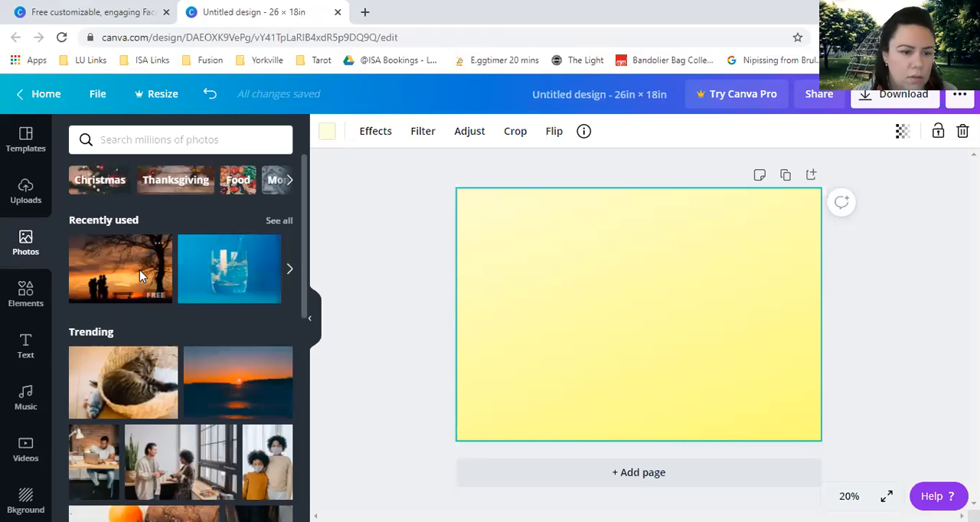
scroll(140, 269, down, 2)
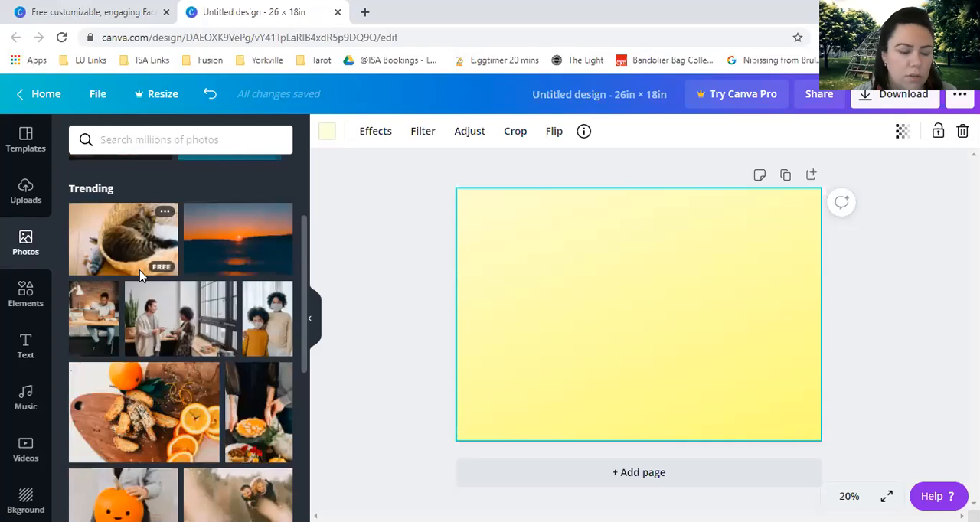
scroll(140, 276, down, 4)
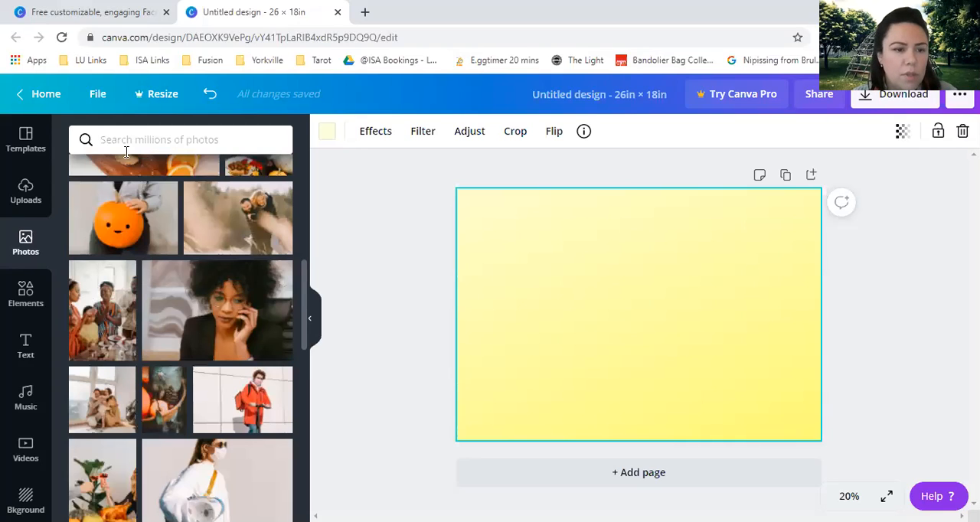
click(143, 144)
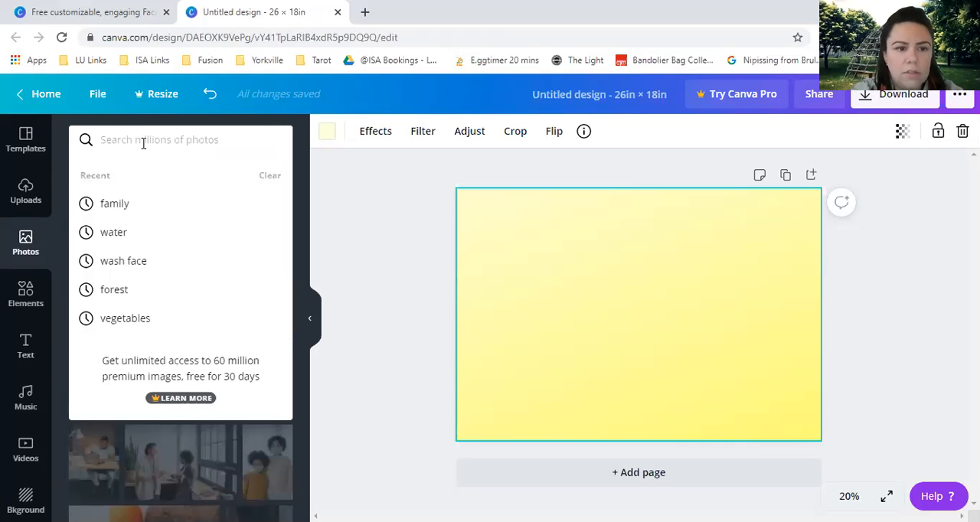
text(flower)
key(Return)
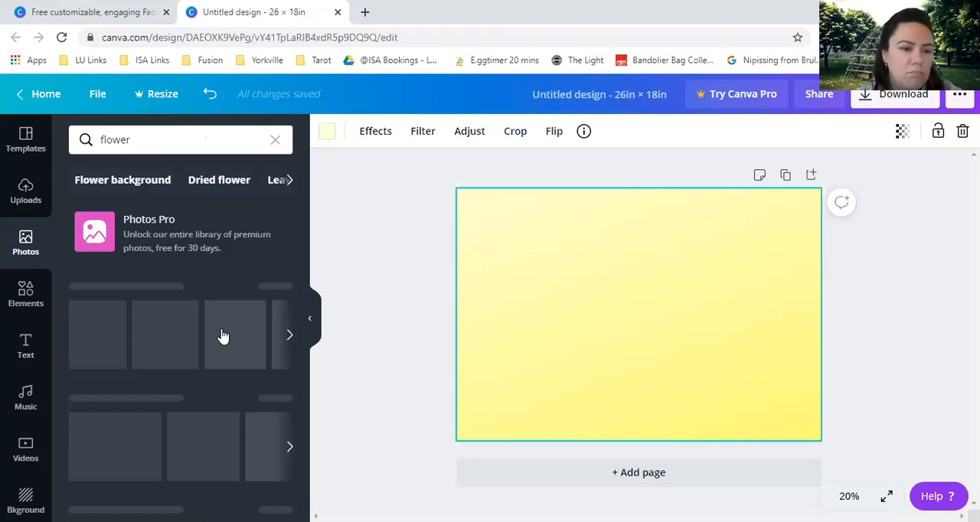
scroll(237, 314, down, 3)
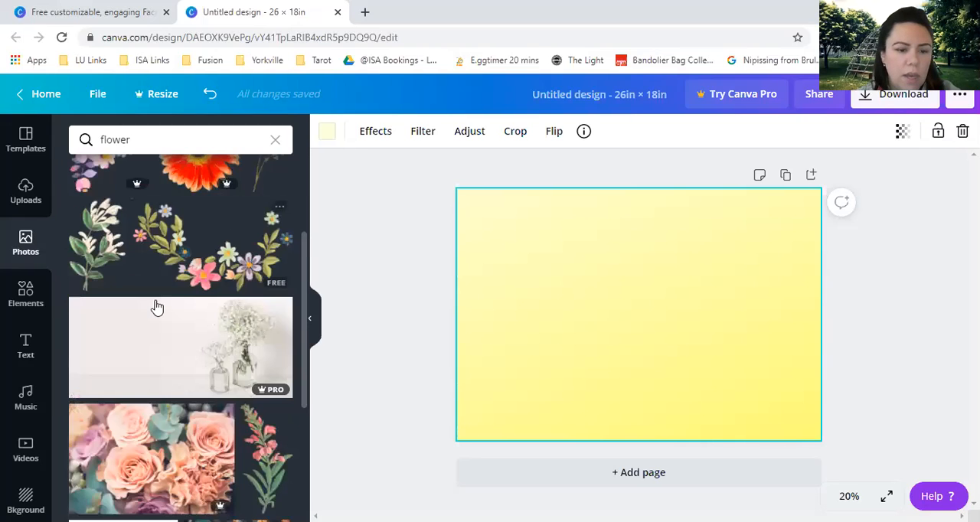
scroll(153, 310, down, 3)
scroll(153, 310, down, 2)
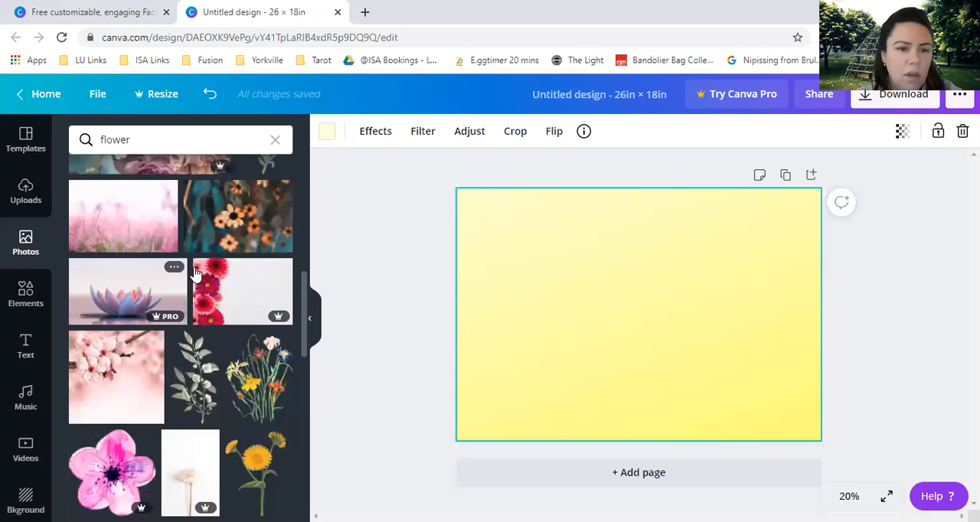
scroll(193, 272, up, 3)
scroll(257, 153, up, 5)
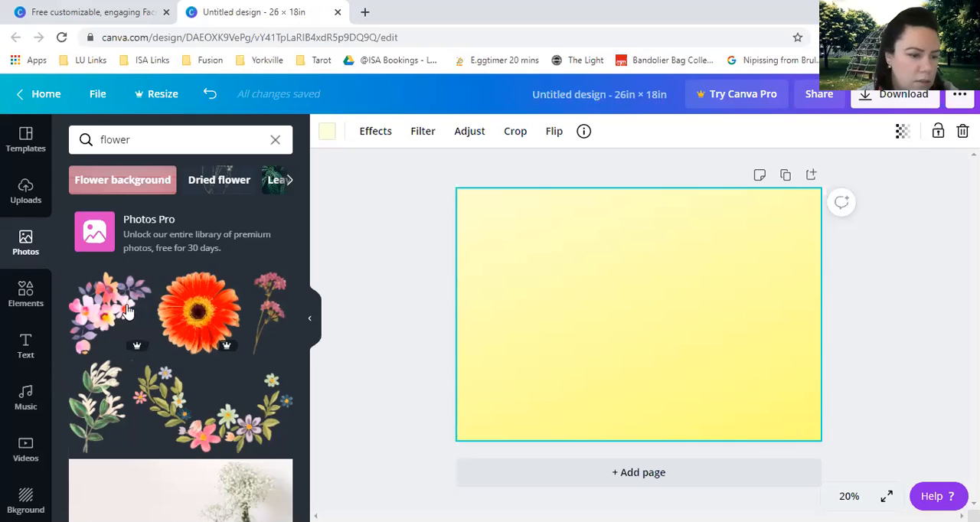
Switch the photo search to the suggested "Dried flowers" topic and look through its images.
click(289, 181)
click(290, 186)
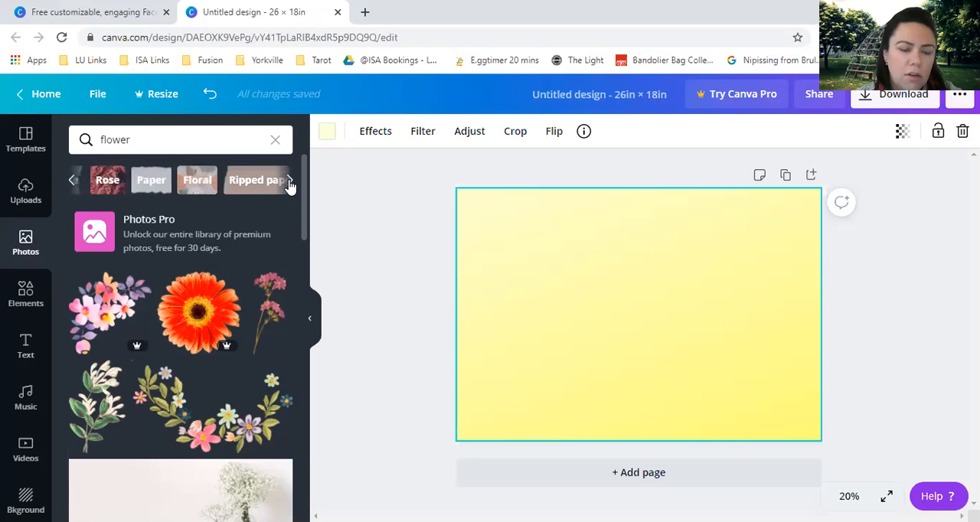
click(235, 183)
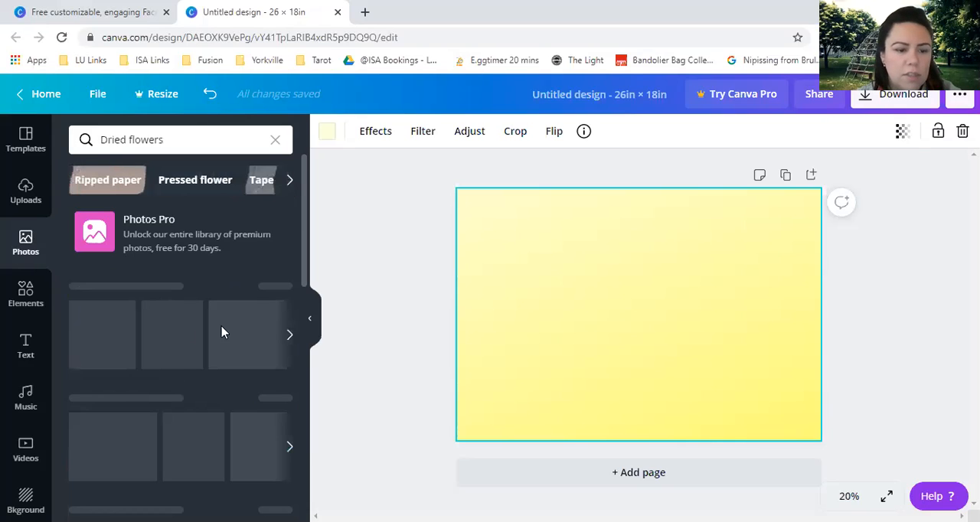
scroll(210, 362, down, 1)
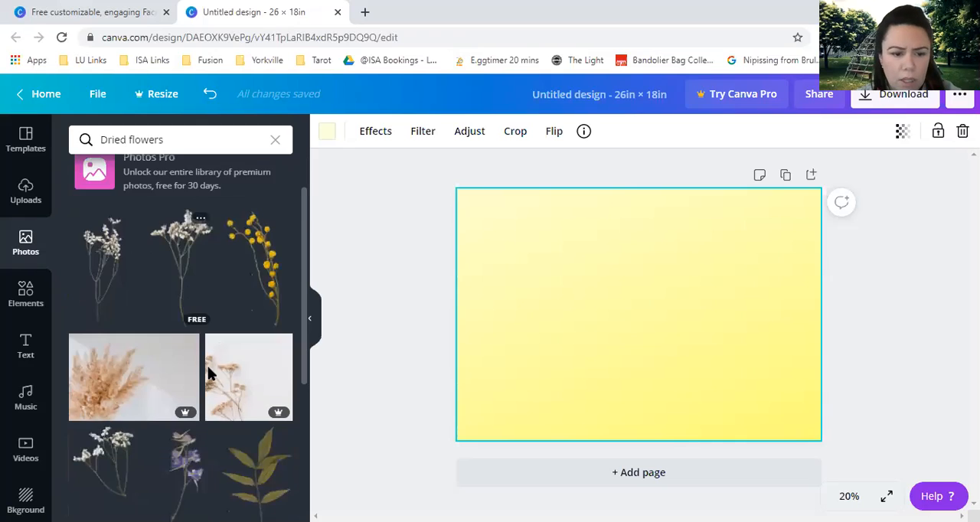
scroll(208, 373, down, 5)
scroll(203, 322, down, 3)
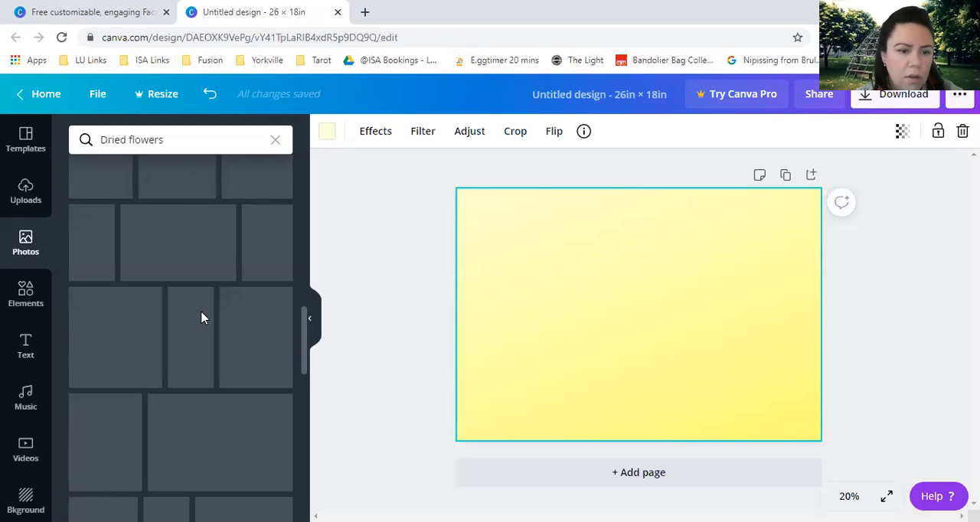
scroll(202, 318, up, 8)
scroll(200, 318, down, 5)
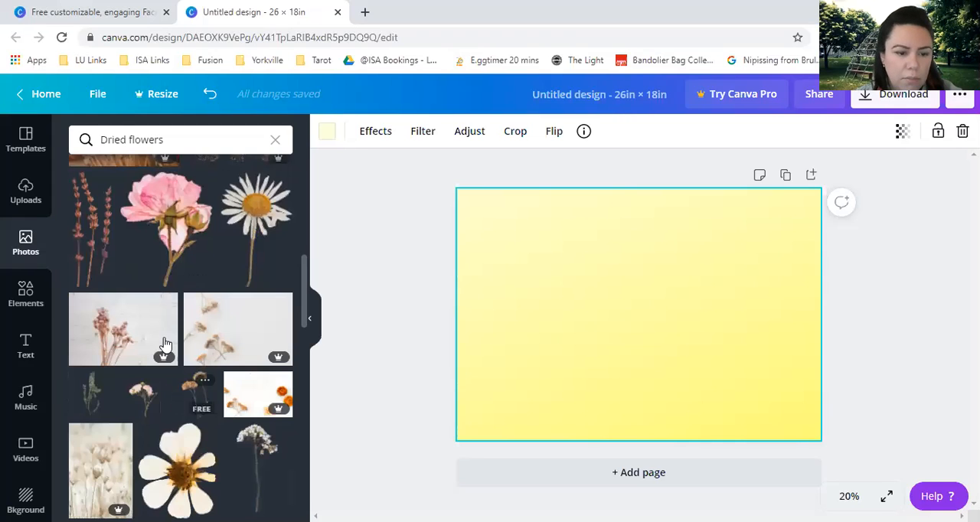
scroll(169, 352, down, 3)
scroll(142, 321, down, 3)
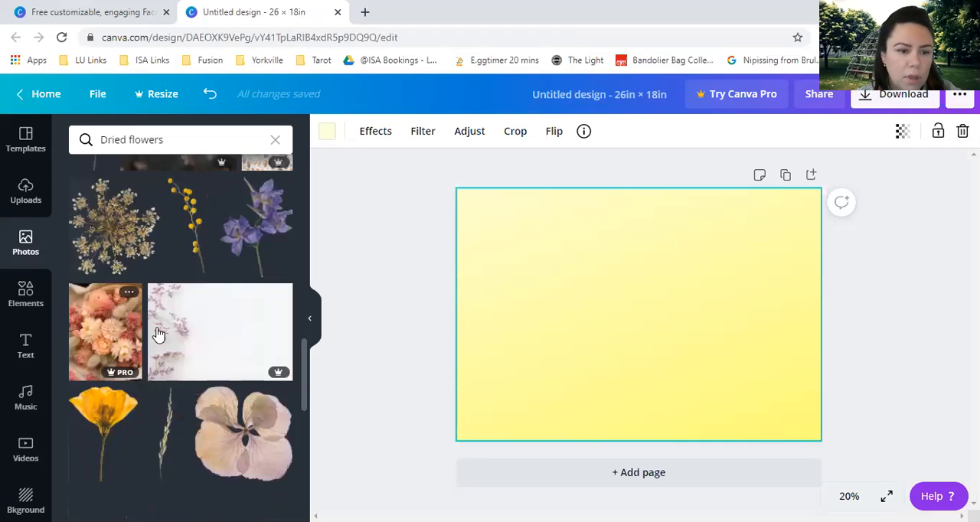
scroll(173, 330, up, 3)
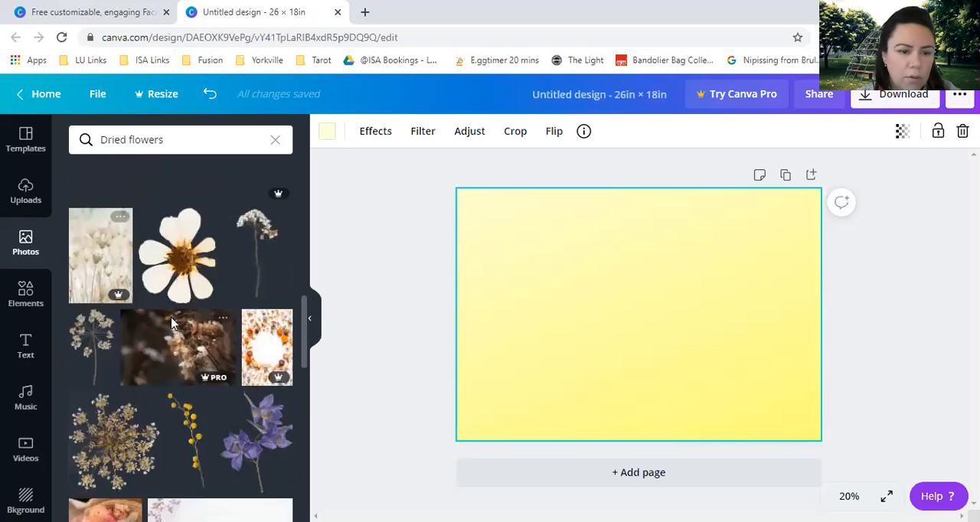
scroll(146, 325, up, 5)
scroll(118, 328, down, 1)
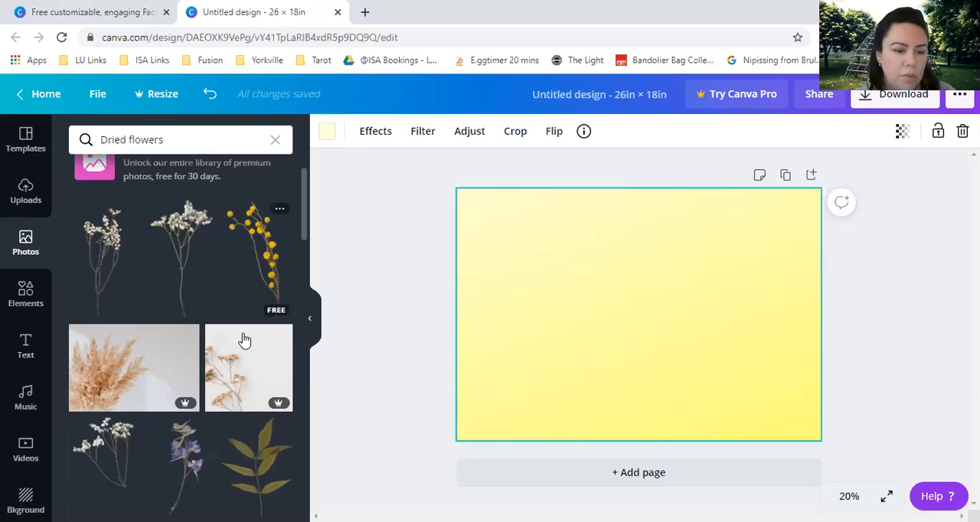
scroll(237, 360, down, 2)
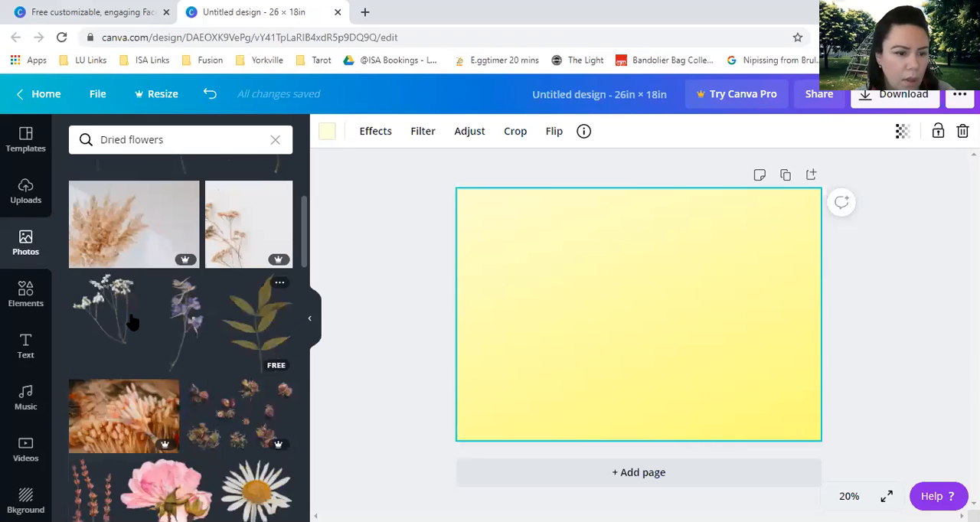
Look through the full Lines collection among the elements and return to the elements overview.
click(28, 305)
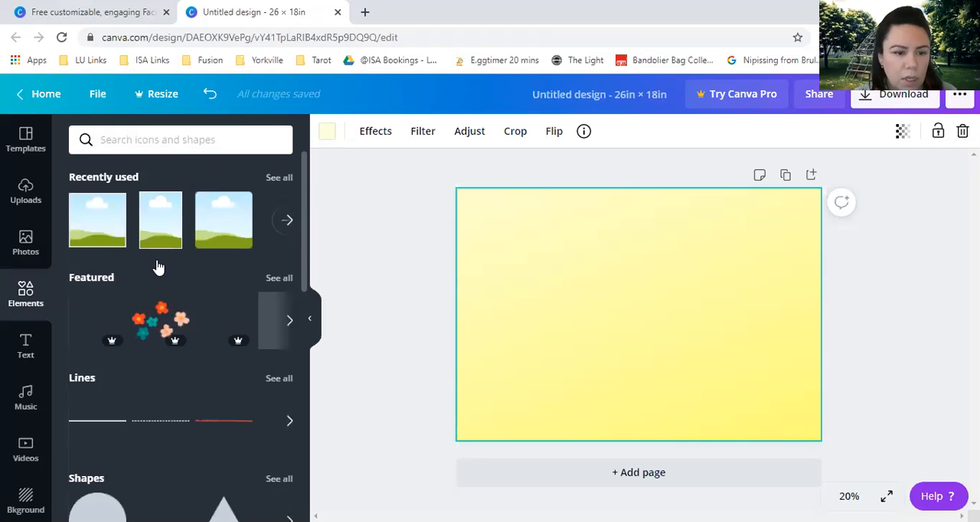
scroll(157, 269, down, 1)
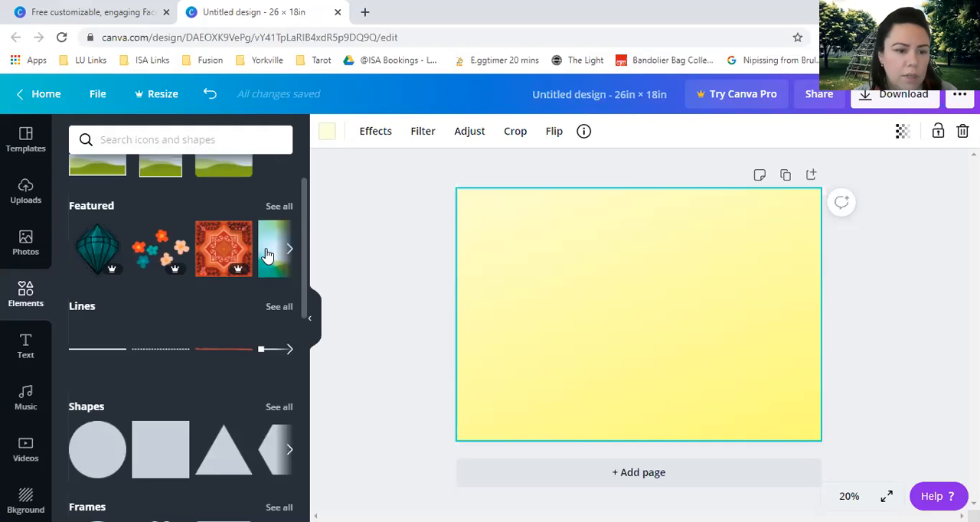
scroll(120, 249, down, 1)
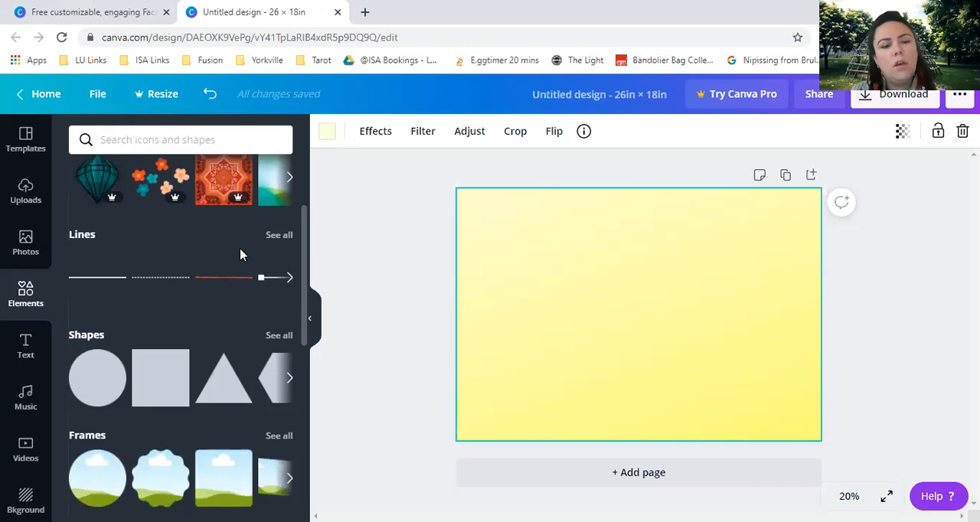
click(277, 235)
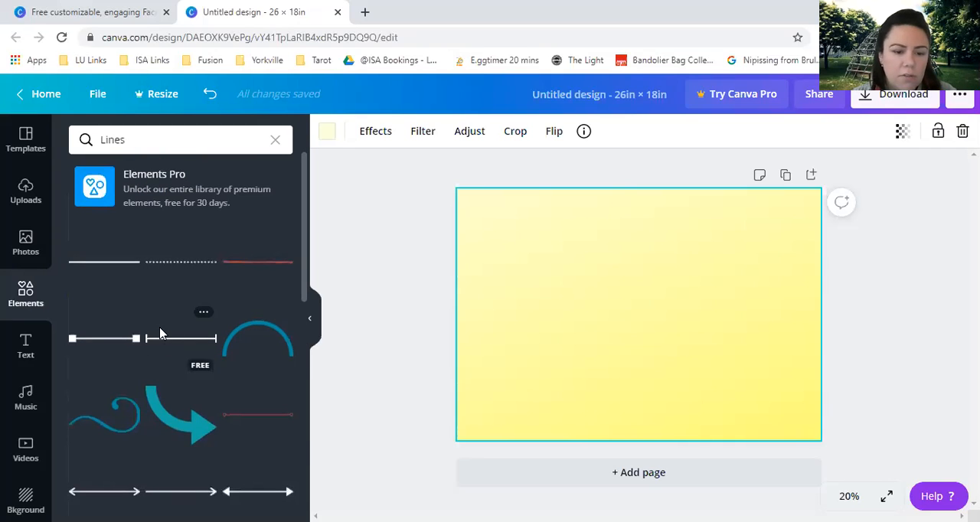
scroll(138, 306, down, 4)
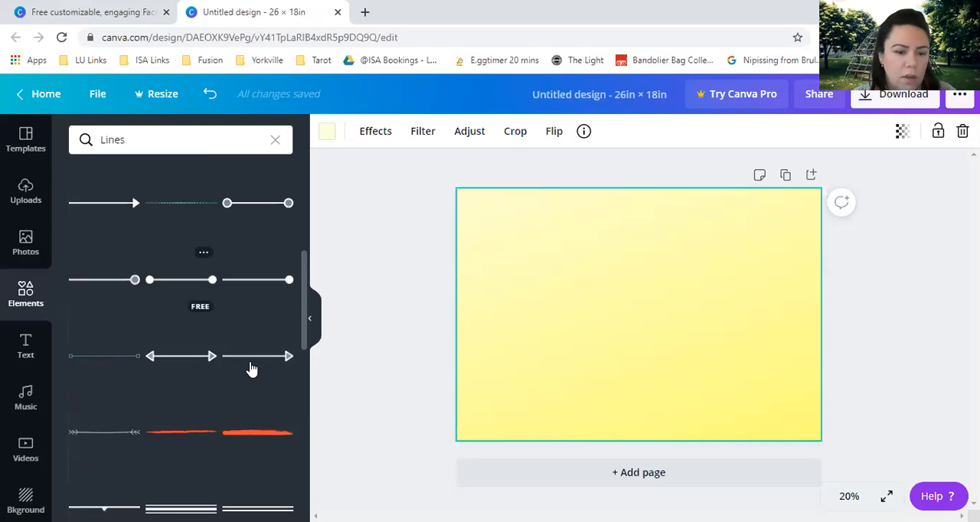
scroll(250, 359, down, 3)
scroll(230, 305, down, 1)
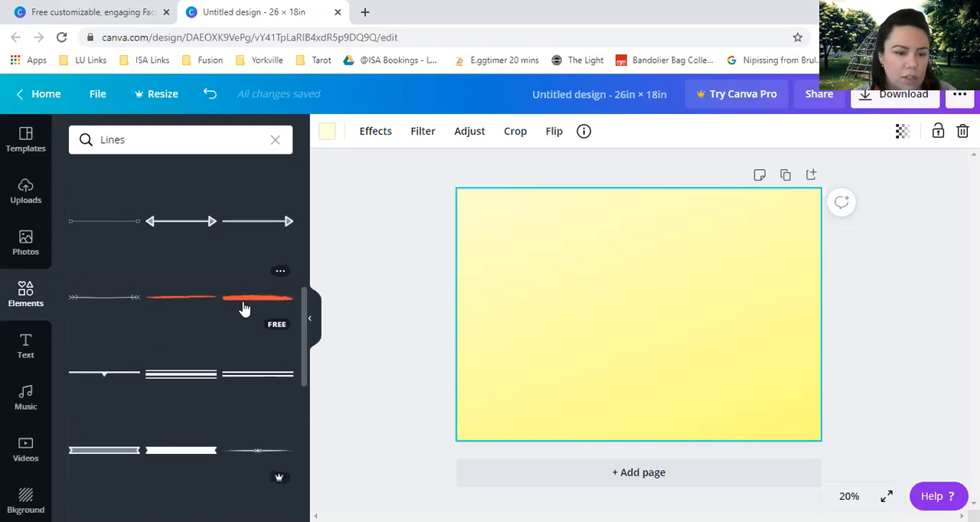
scroll(161, 300, down, 3)
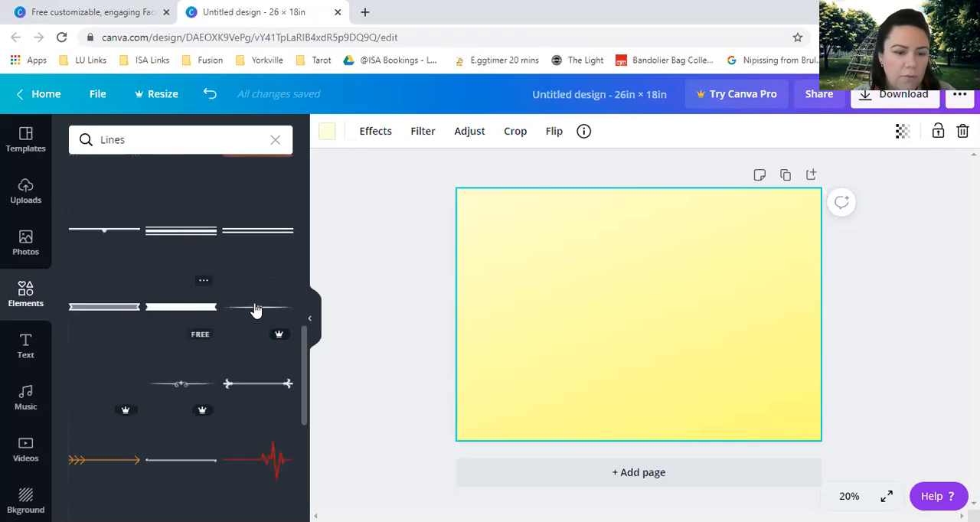
scroll(260, 318, down, 3)
scroll(266, 330, down, 3)
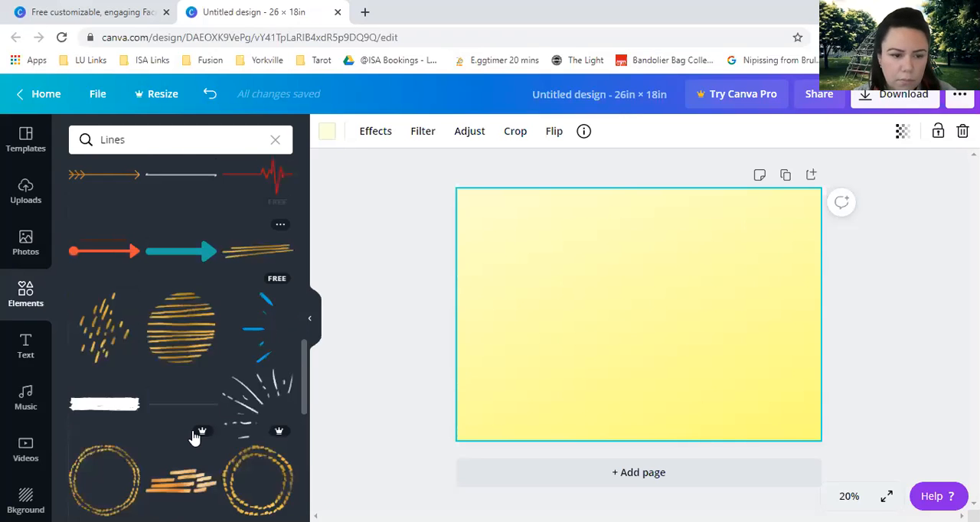
scroll(159, 367, down, 4)
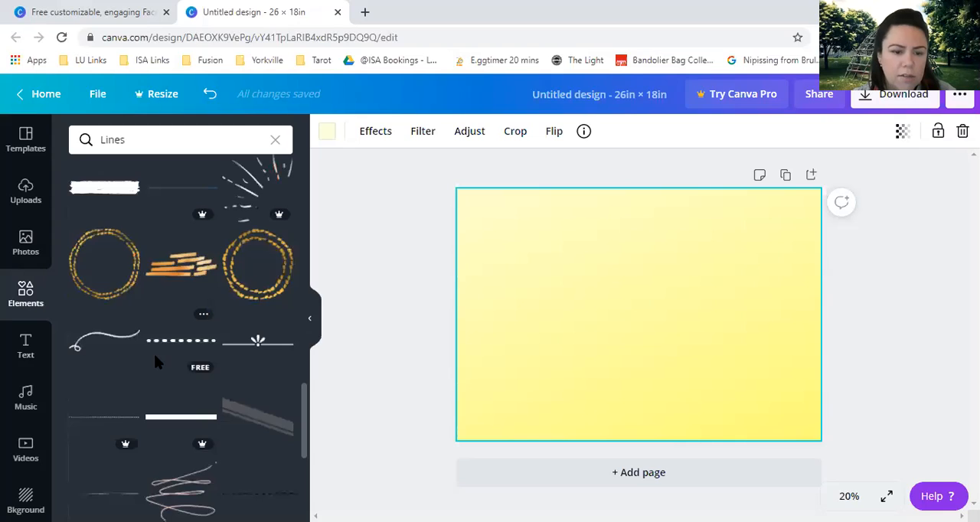
scroll(157, 358, down, 4)
scroll(173, 270, up, 15)
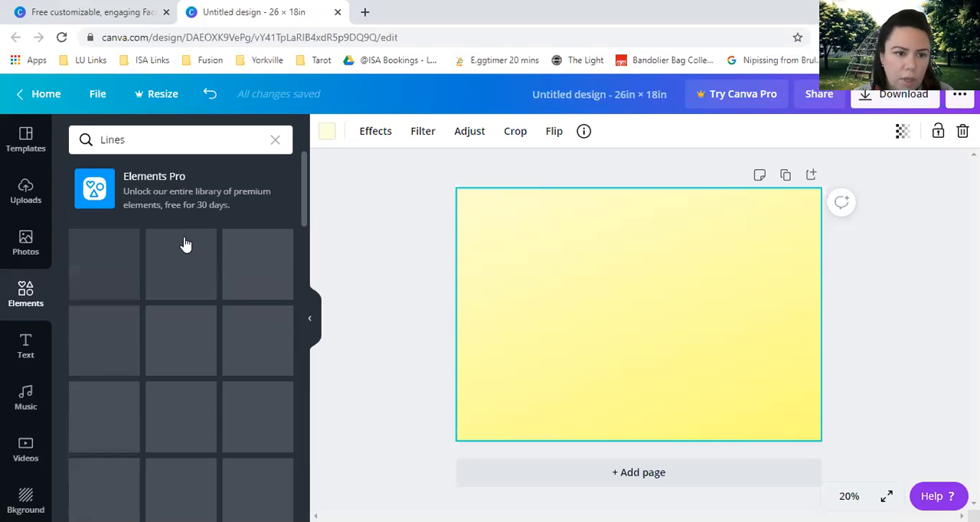
click(275, 137)
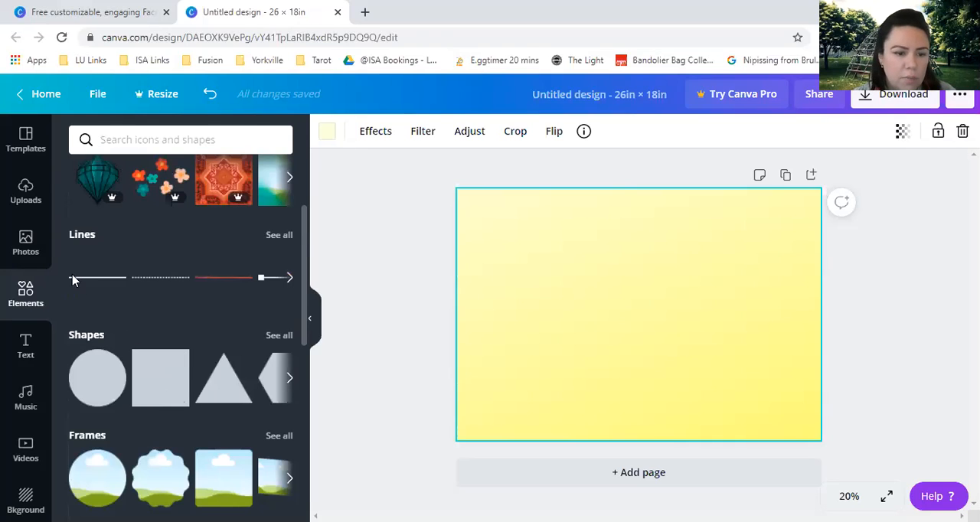
Show the full Frames collection and add the free square frame with rounded corners to the page.
scroll(137, 322, down, 1)
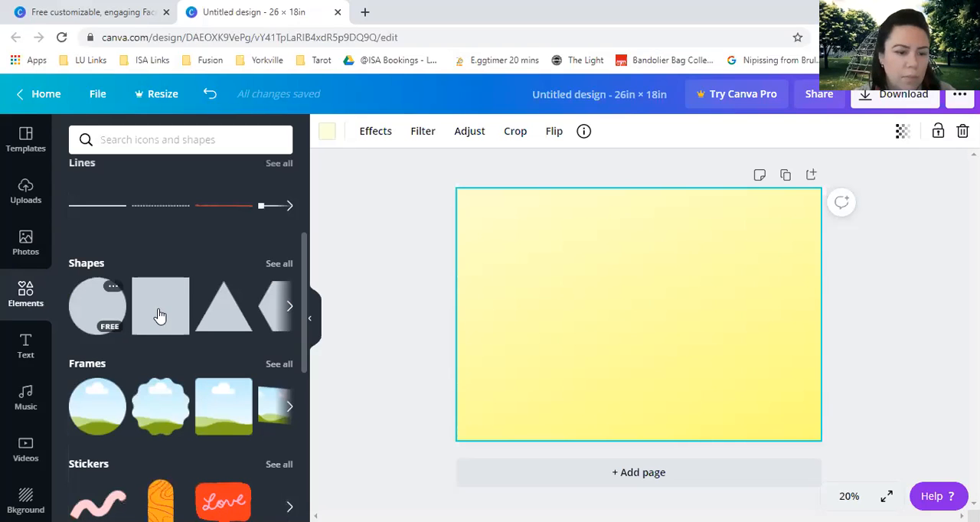
scroll(201, 280, down, 1)
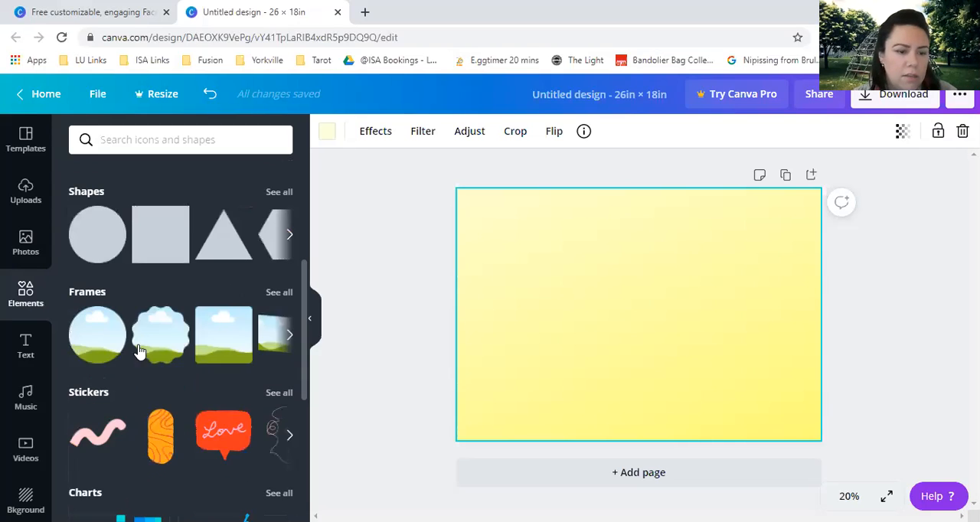
click(275, 300)
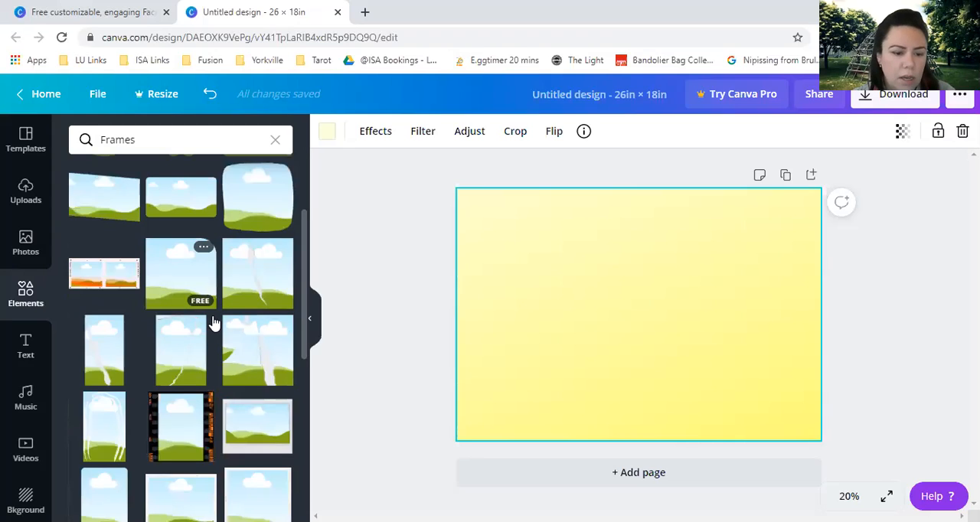
scroll(214, 277, down, 3)
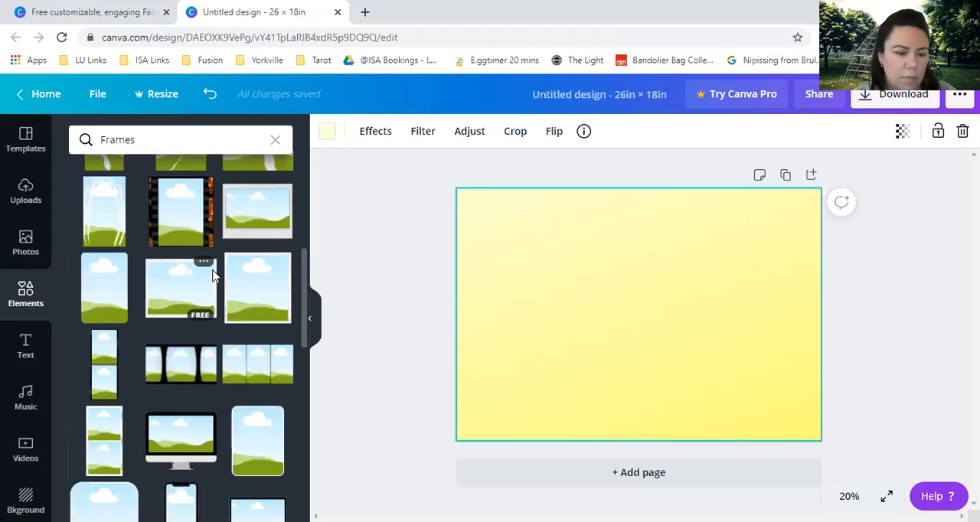
scroll(110, 444, down, 1)
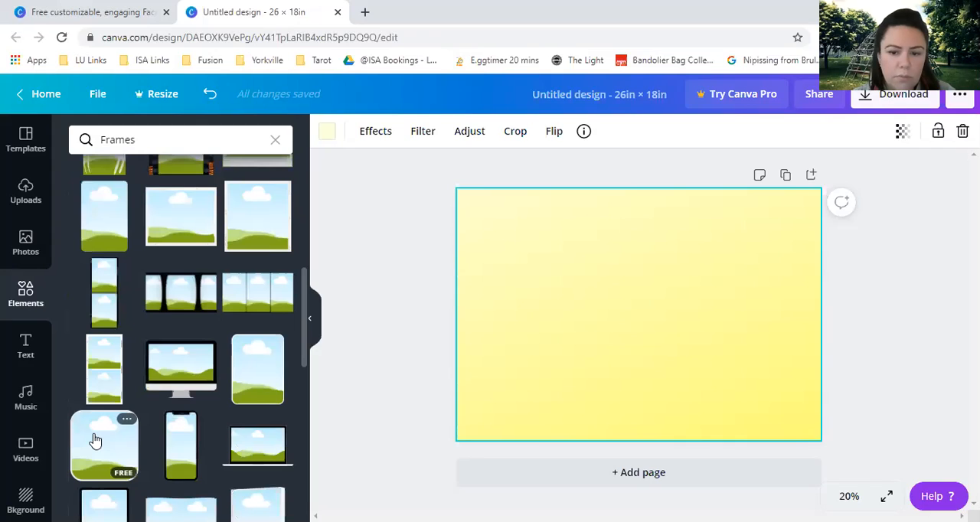
click(94, 440)
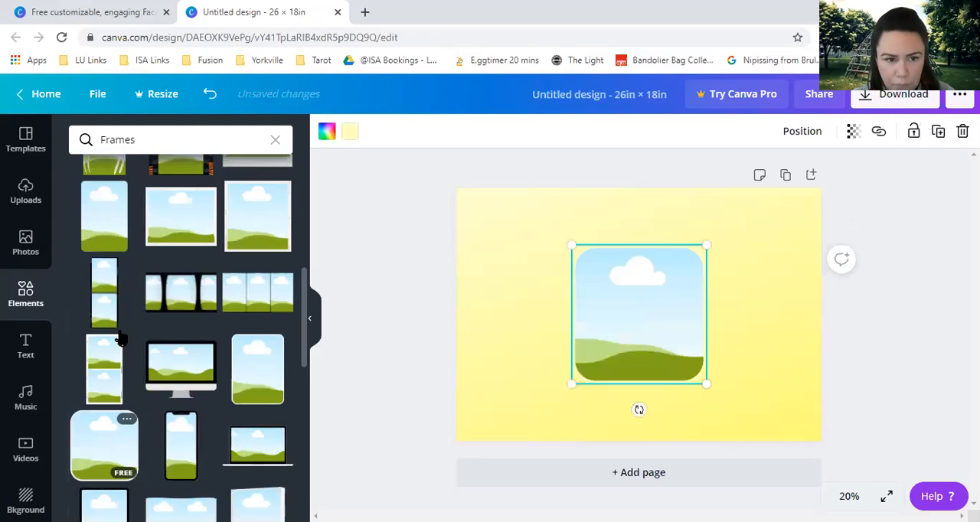
Return to the photo library and look further through the "Dried flowers" images.
click(29, 249)
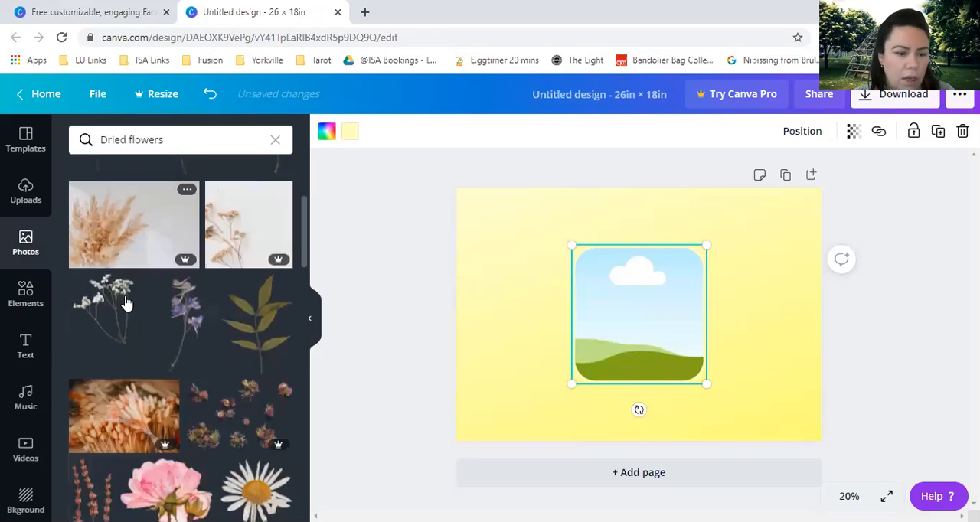
scroll(134, 305, down, 2)
scroll(143, 306, down, 5)
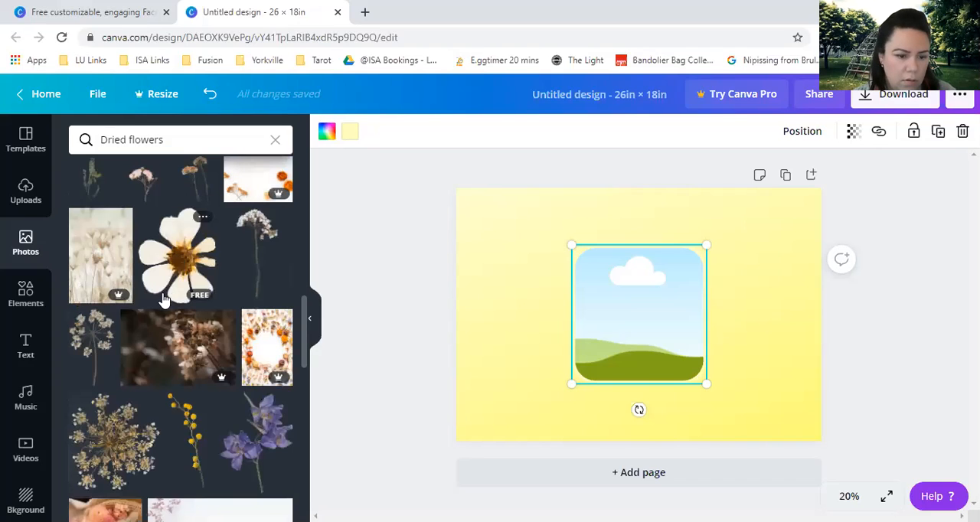
scroll(167, 283, down, 3)
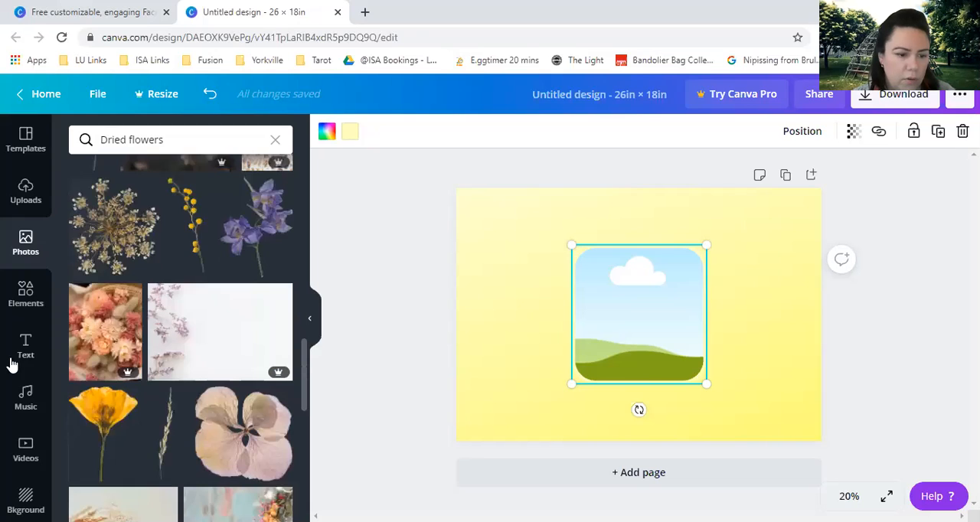
scroll(11, 364, down, 1)
scroll(135, 330, down, 4)
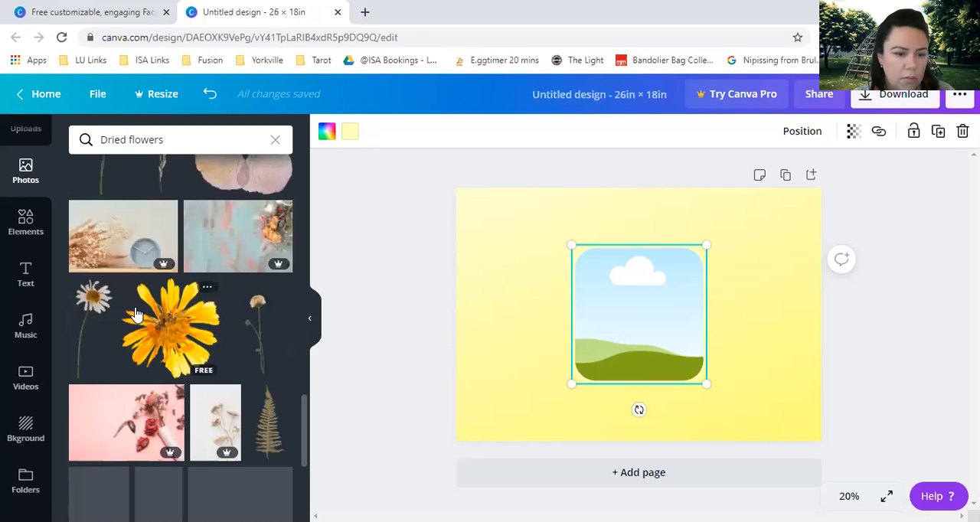
scroll(135, 314, down, 2)
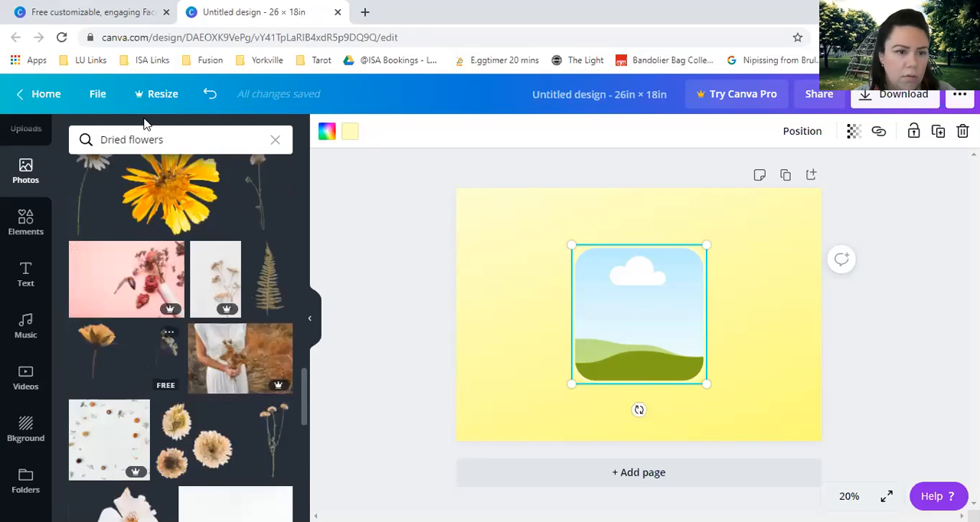
Search the photo library for "flowers" and place the free photo of yellow flowers at sunset inside the rounded frame.
double_click(99, 136)
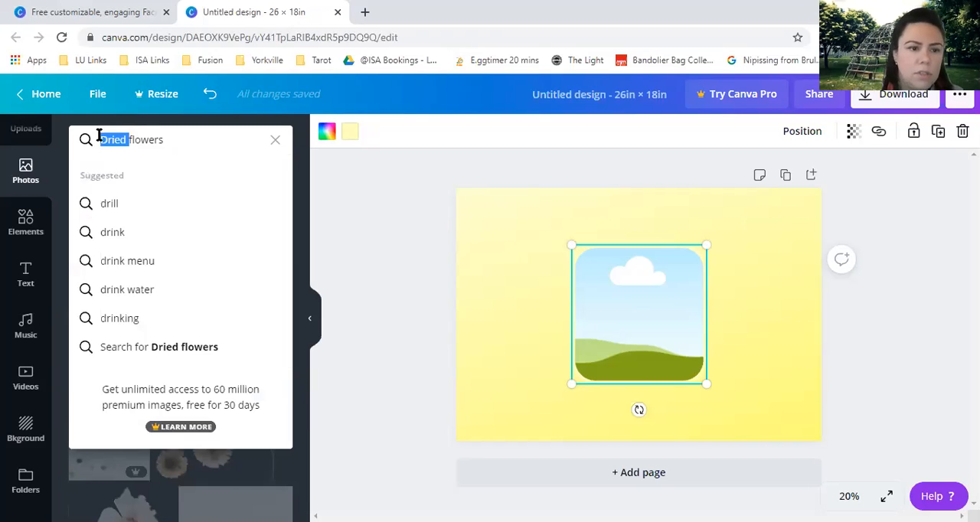
key(BackSpace)
key(Return)
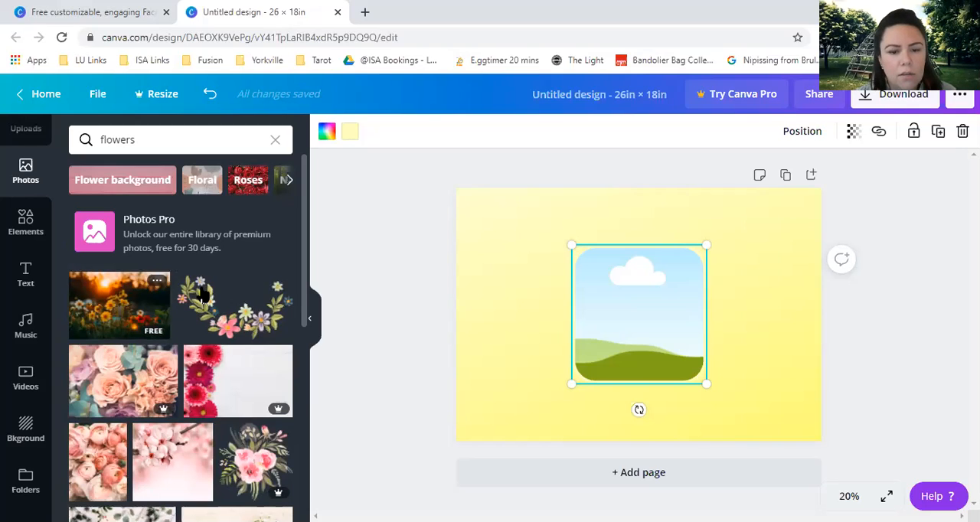
drag(643, 301, 636, 291)
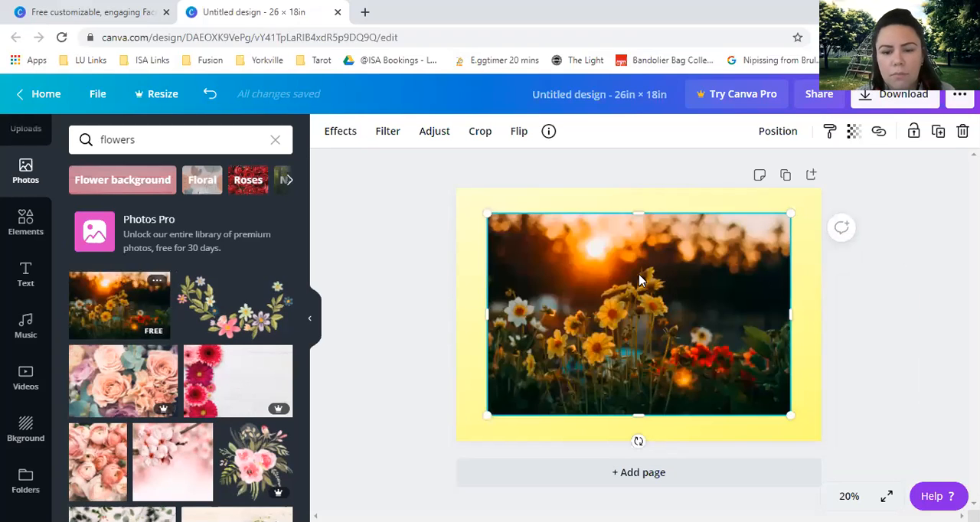
drag(646, 363, 646, 323)
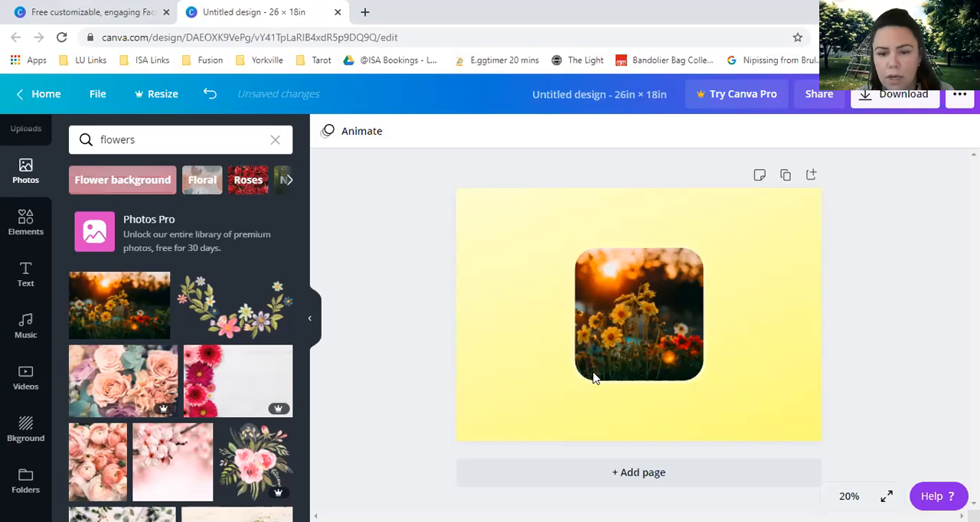
Reposition the sunset flower photo inside the rounded frame so more of its left part shows.
click(665, 316)
double_click(648, 324)
mouse_move(681, 330)
mouse_down()
mouse_move(623, 334)
mouse_move(695, 337)
mouse_up()
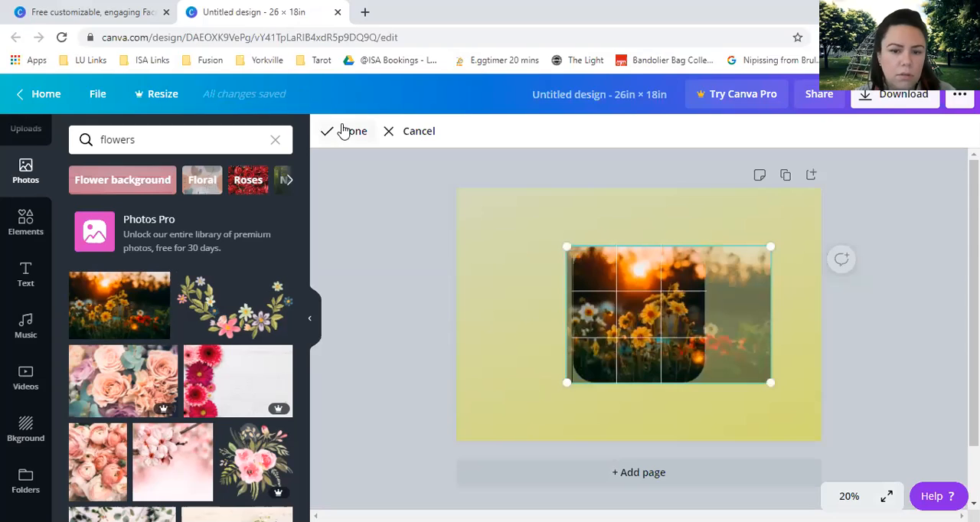
click(354, 253)
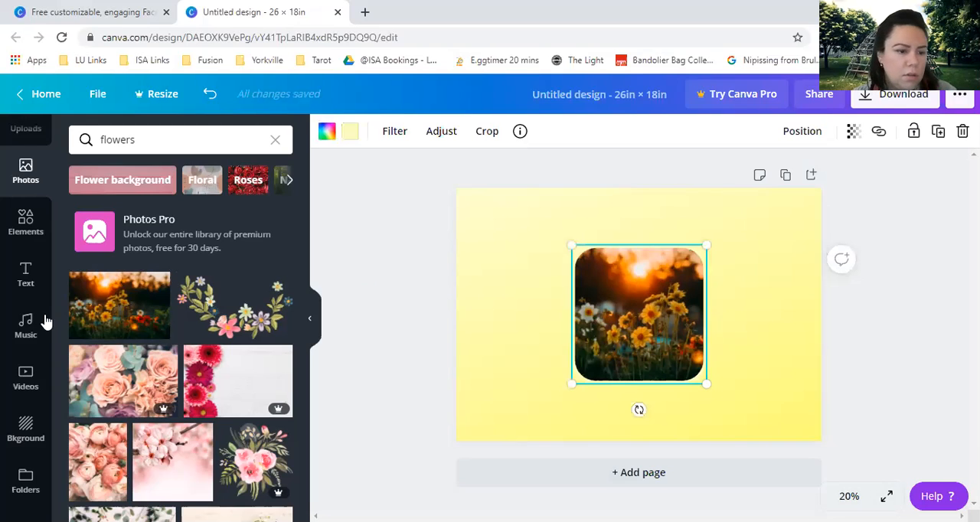
Clear the Frames search among the elements, look through the full Stickers collection and return to the elements overview.
click(26, 220)
click(275, 142)
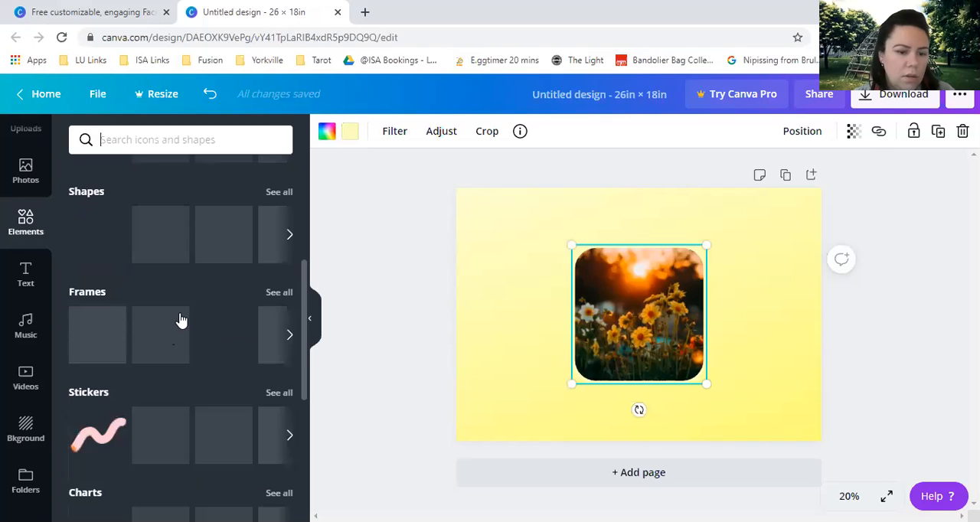
scroll(181, 314, down, 1)
scroll(290, 252, down, 2)
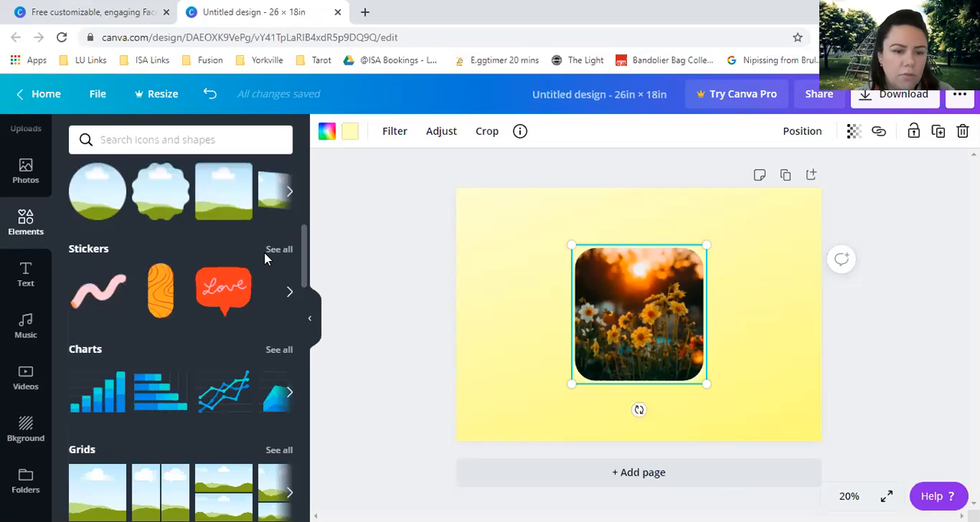
click(269, 252)
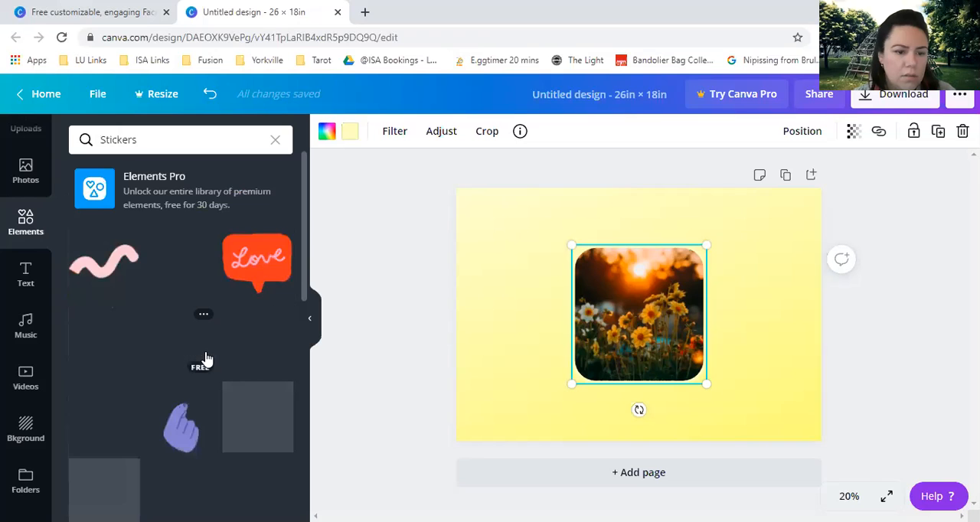
scroll(205, 358, down, 1)
scroll(205, 358, down, 1)
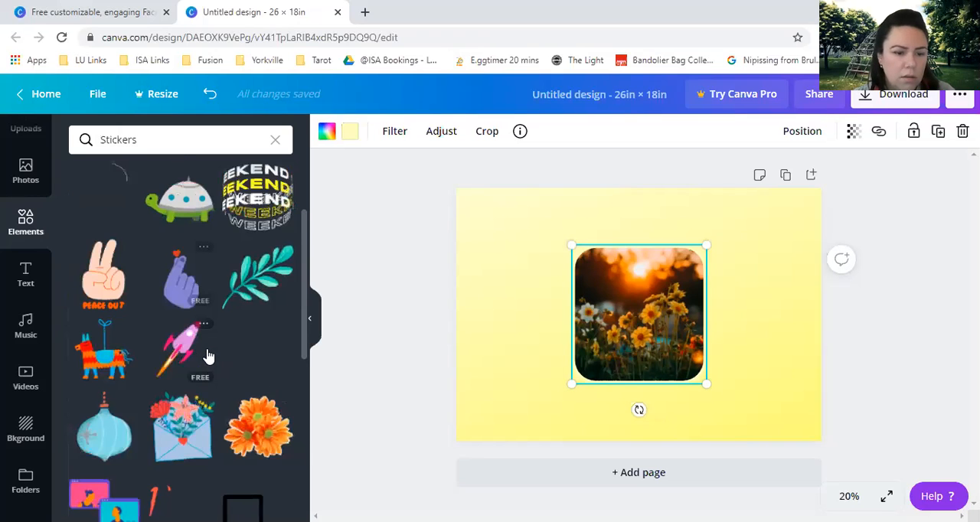
scroll(206, 356, down, 3)
scroll(205, 391, down, 1)
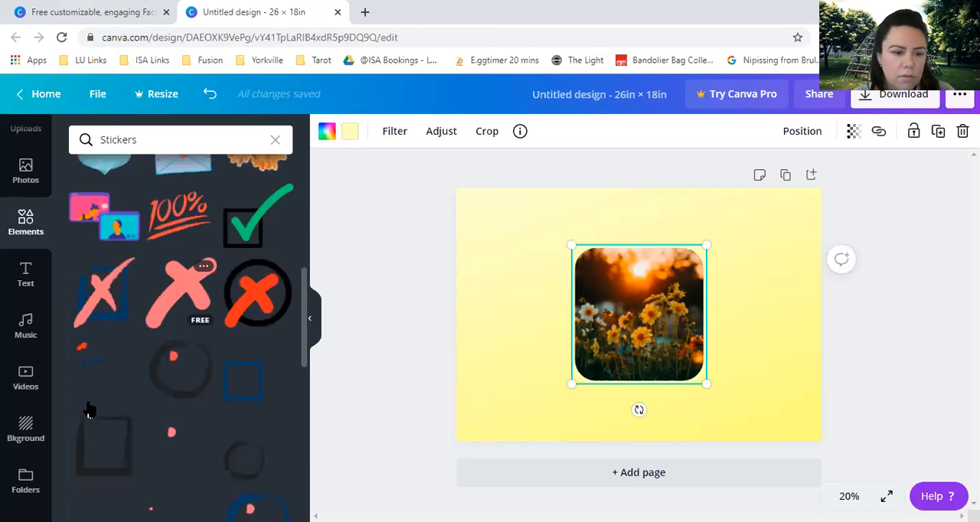
scroll(220, 390, down, 3)
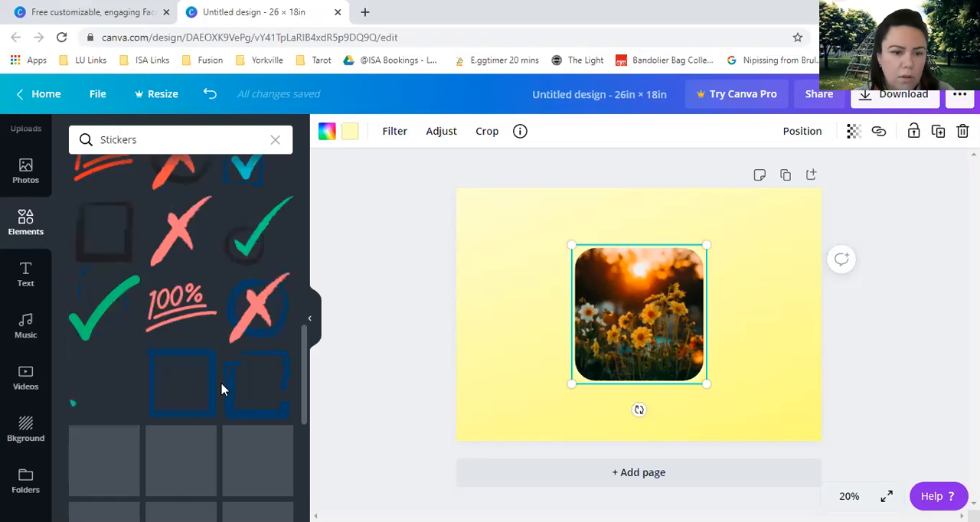
scroll(221, 389, up, 9)
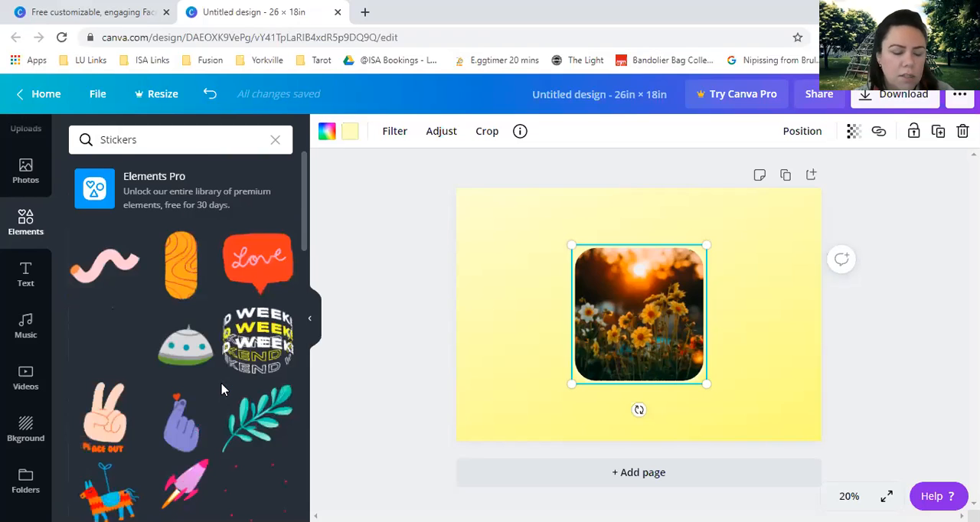
scroll(221, 389, down, 4)
scroll(222, 387, up, 5)
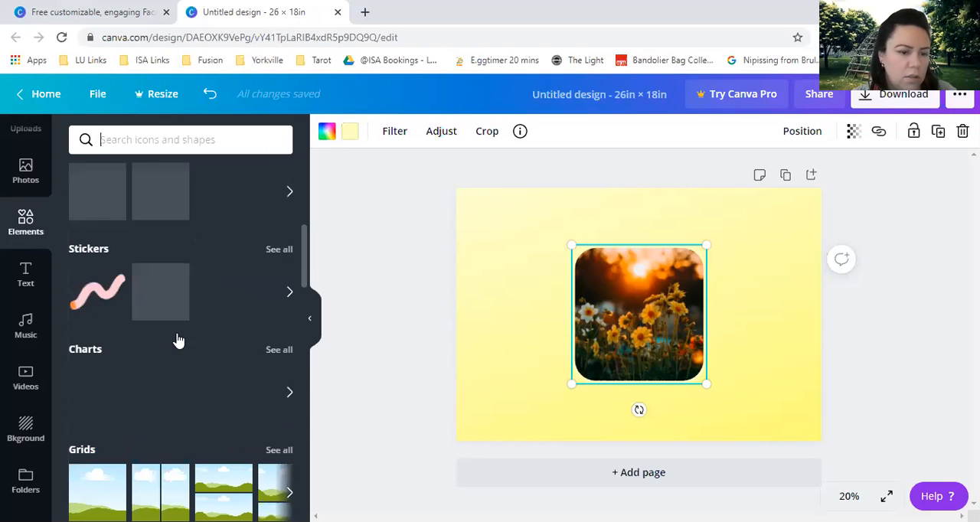
Look through the full Grids collection among the elements and return to the elements overview.
scroll(177, 340, down, 1)
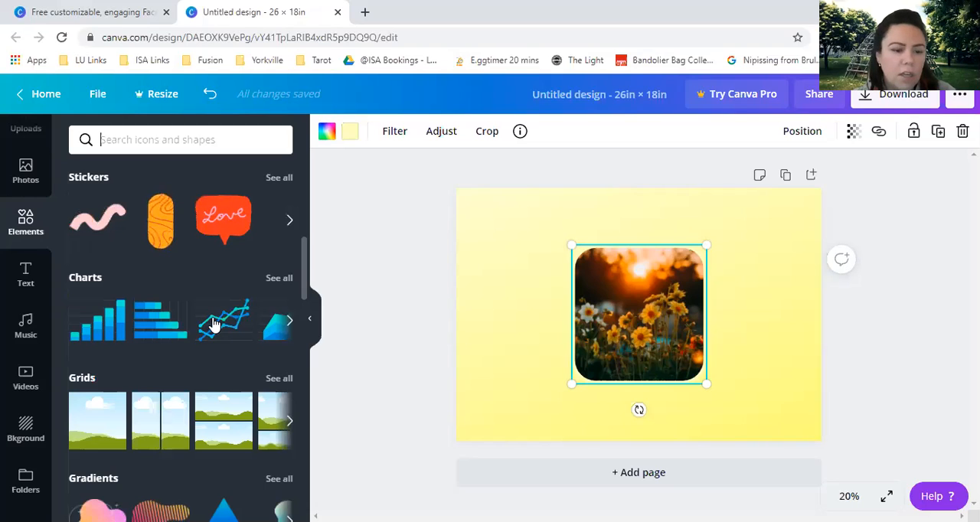
scroll(220, 322, down, 1)
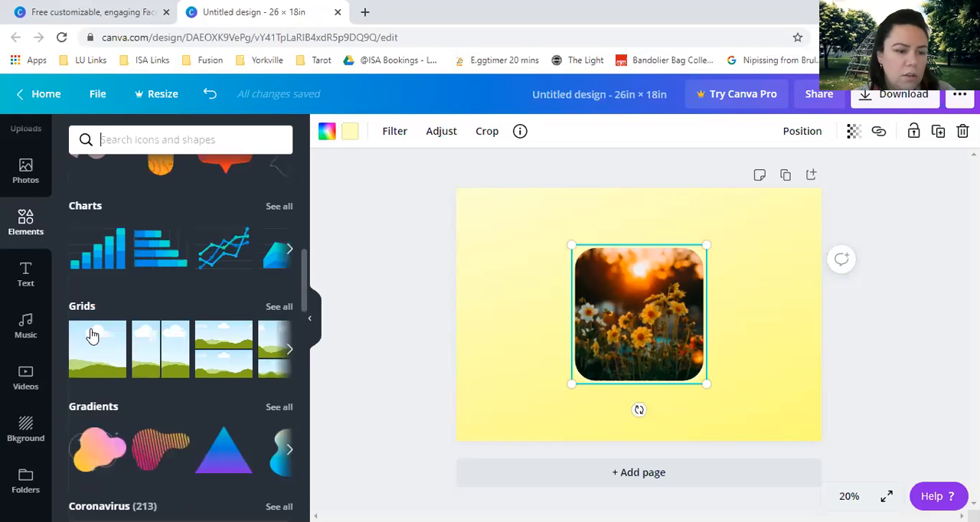
click(277, 308)
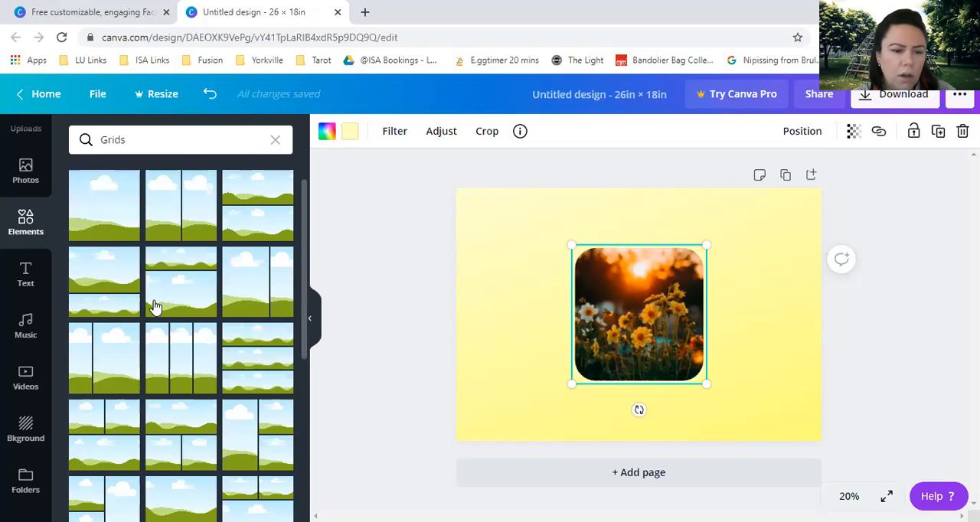
scroll(176, 306, down, 5)
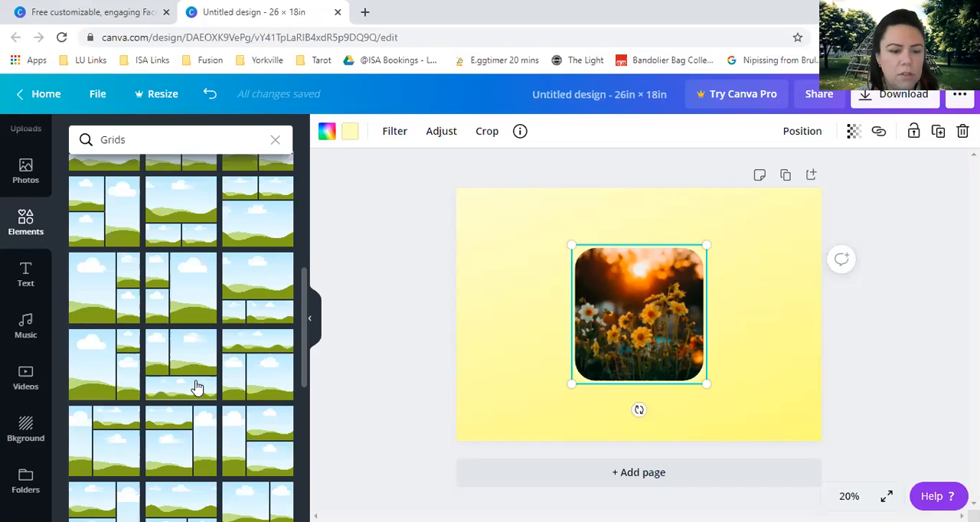
scroll(200, 386, down, 2)
scroll(203, 274, up, 8)
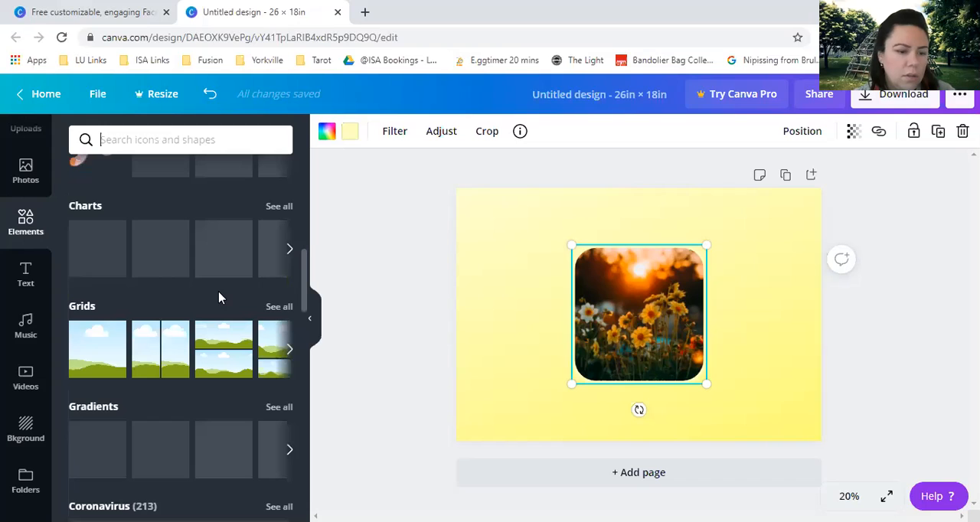
Examine the remaining element categories, including Gradients, Coronavirus, Bold Foliage, Zodiac Symbols and Simple Drawn Objects.
scroll(221, 298, down, 2)
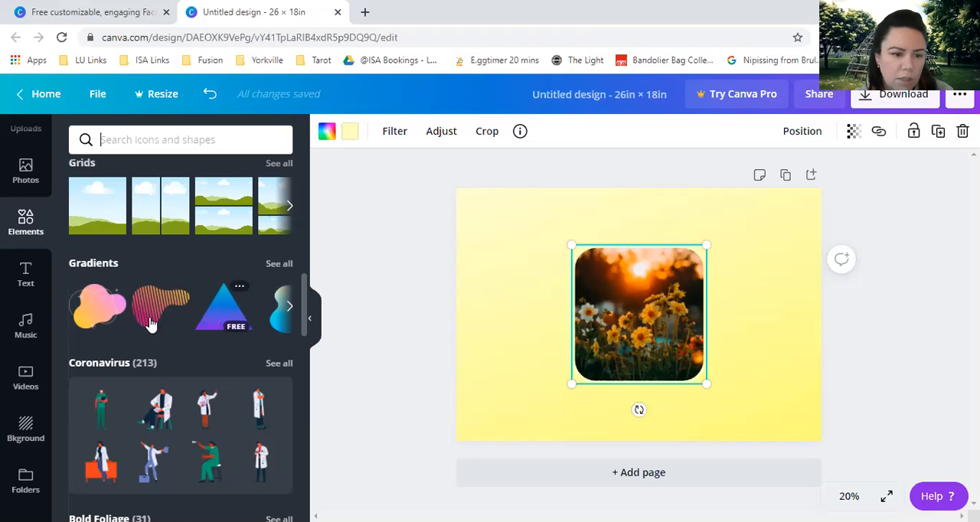
scroll(205, 317, down, 1)
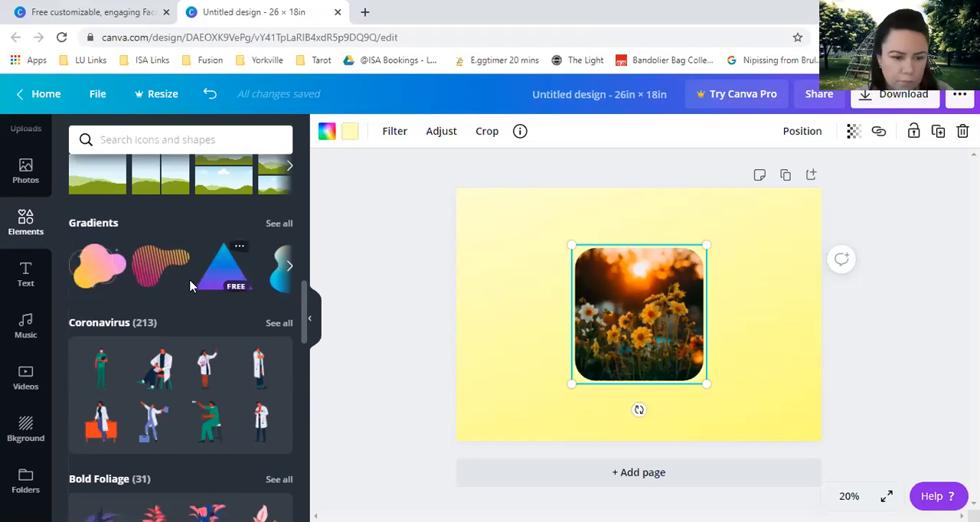
scroll(201, 306, down, 3)
scroll(205, 330, up, 3)
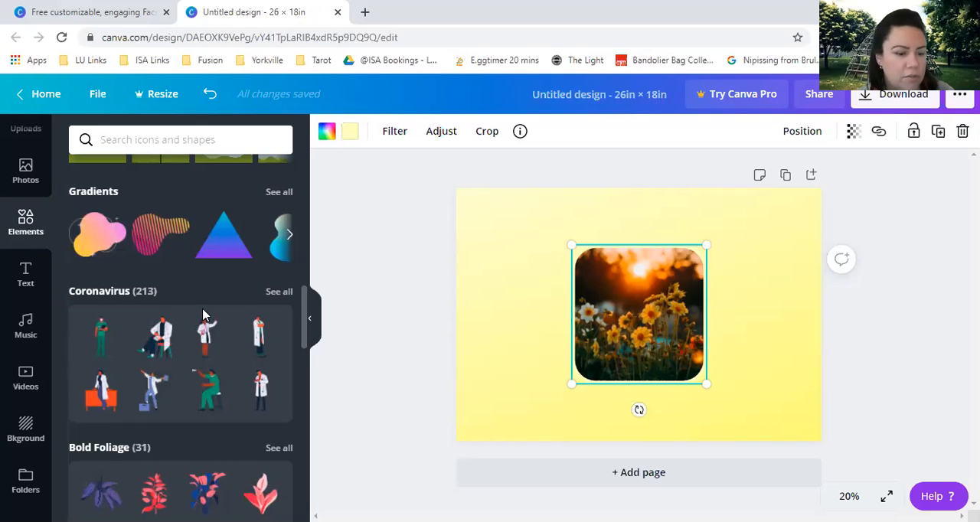
scroll(205, 314, down, 1)
scroll(201, 287, down, 1)
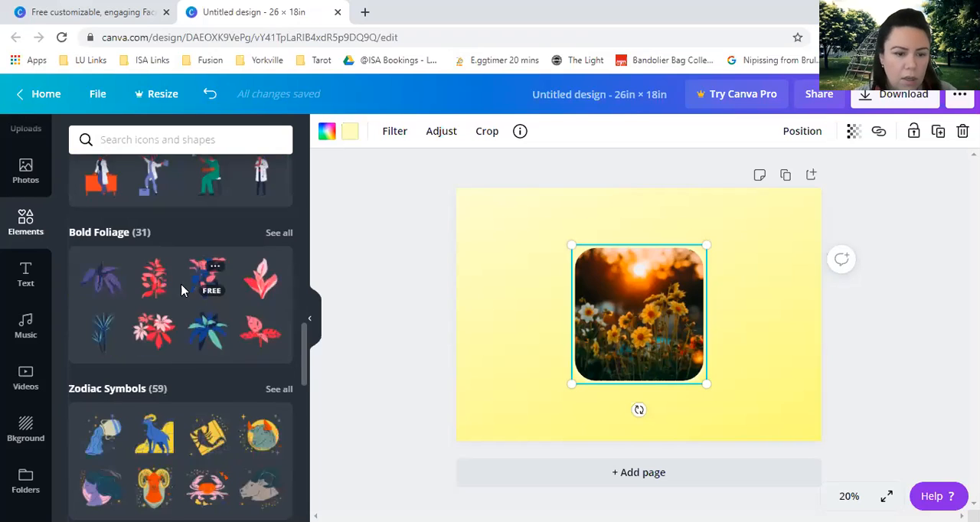
scroll(182, 289, down, 2)
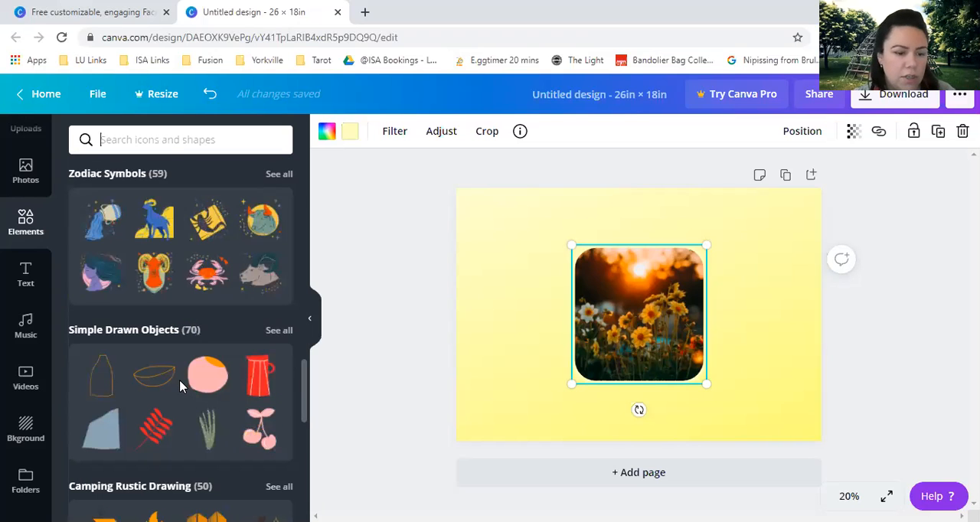
scroll(177, 387, down, 3)
scroll(174, 387, up, 6)
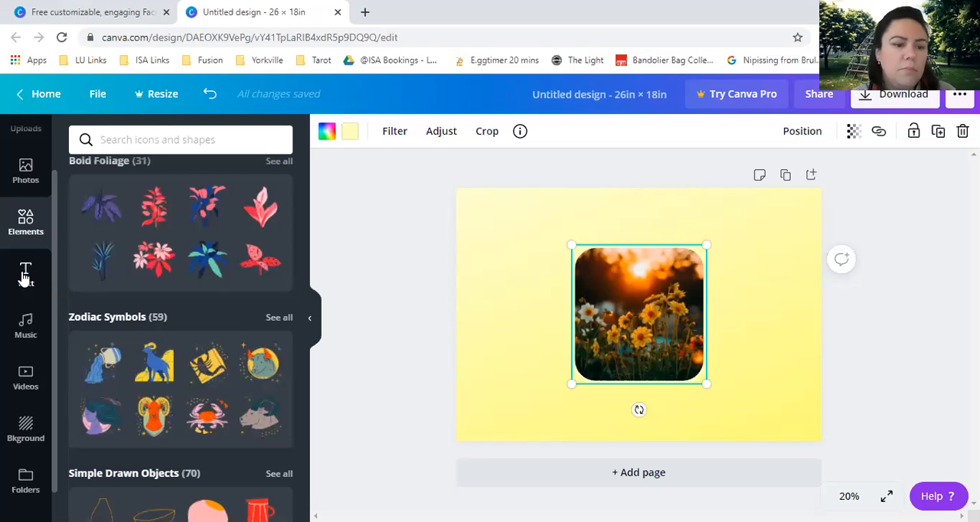
Add a line of body text to the page and place it above the framed photo, slightly left of centre.
click(26, 277)
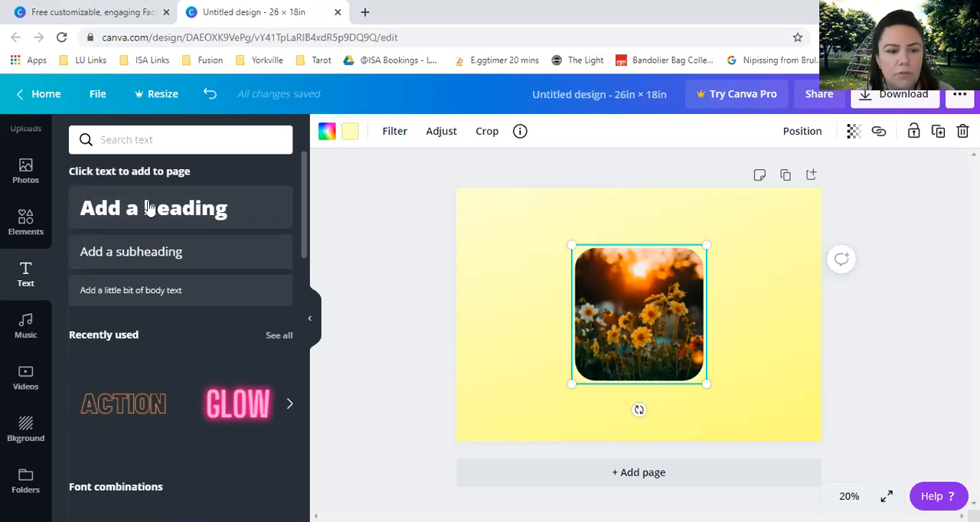
click(210, 294)
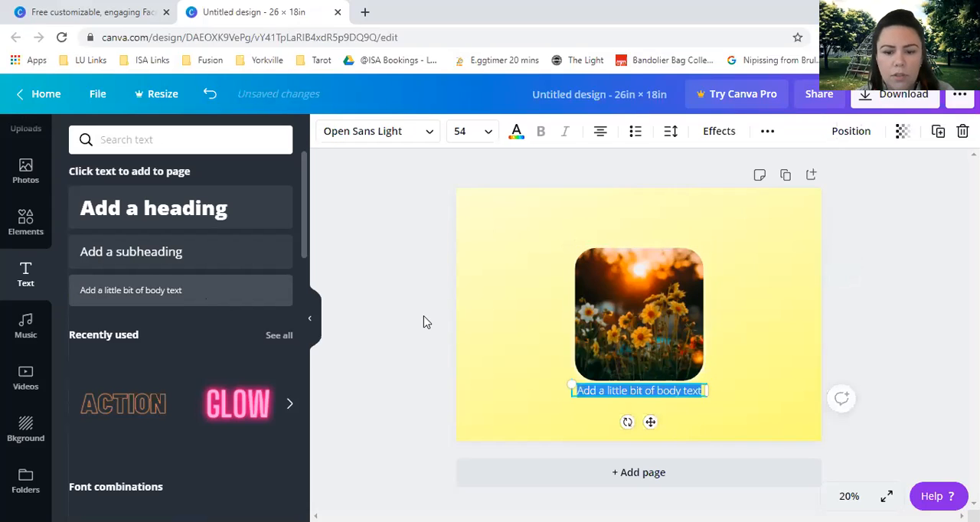
drag(605, 395, 539, 220)
double_click(550, 219)
click(607, 220)
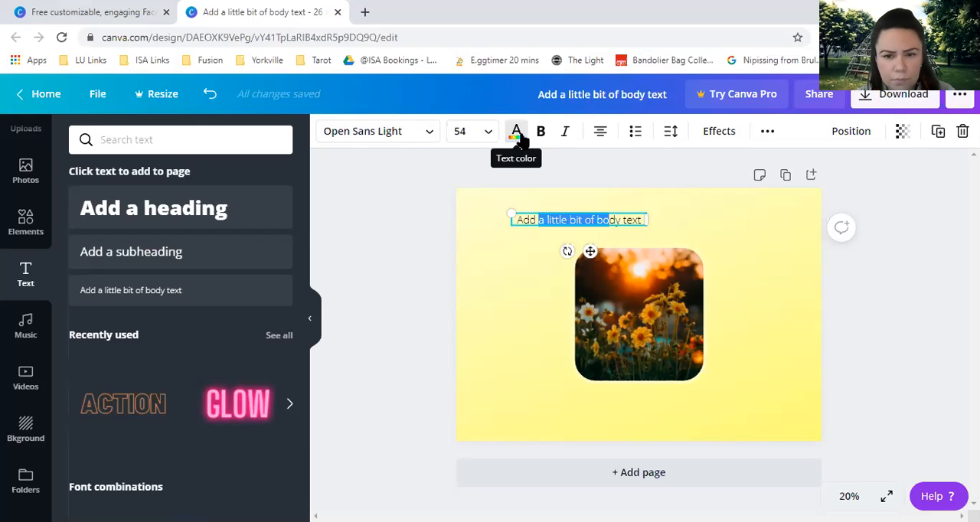
click(386, 260)
Look through the recently used text styles and the font combinations offered for the page.
scroll(216, 332, down, 2)
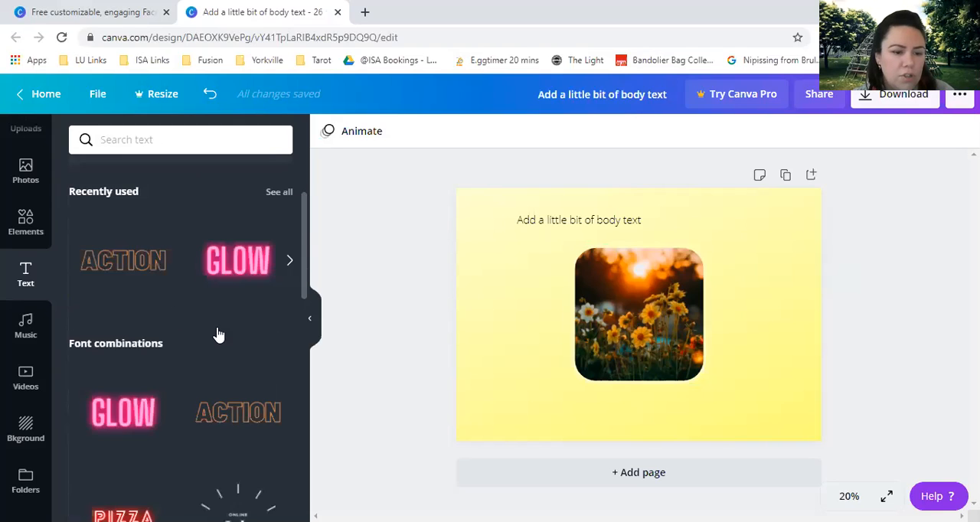
scroll(217, 333, down, 2)
scroll(192, 353, down, 1)
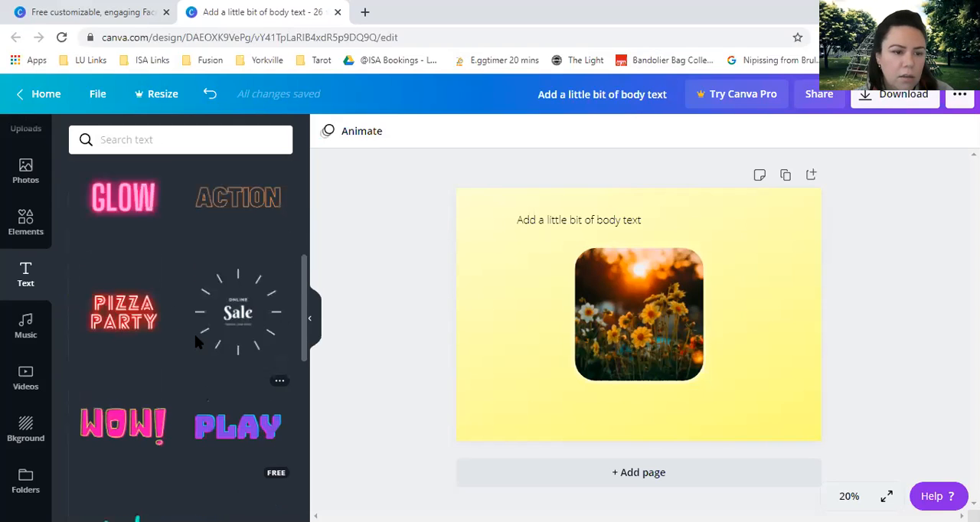
scroll(196, 343, up, 3)
scroll(195, 343, down, 3)
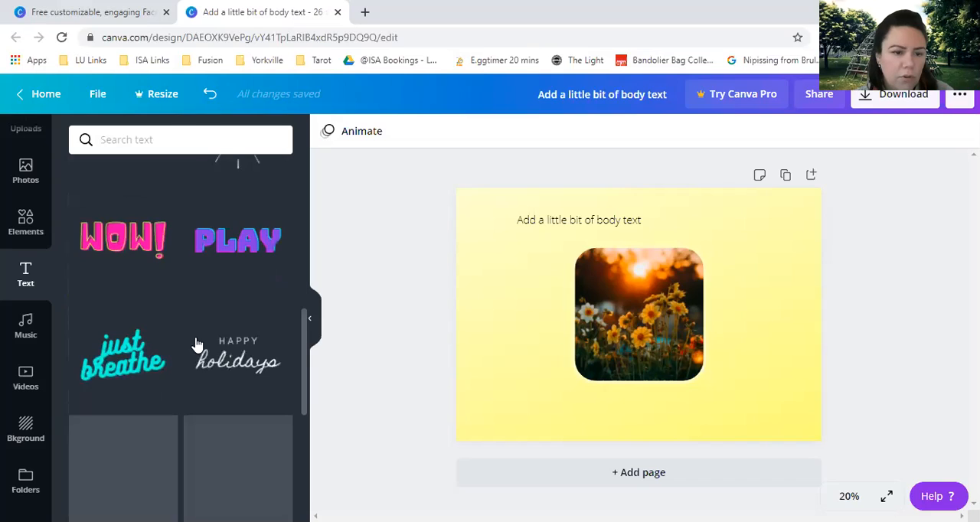
scroll(199, 342, down, 2)
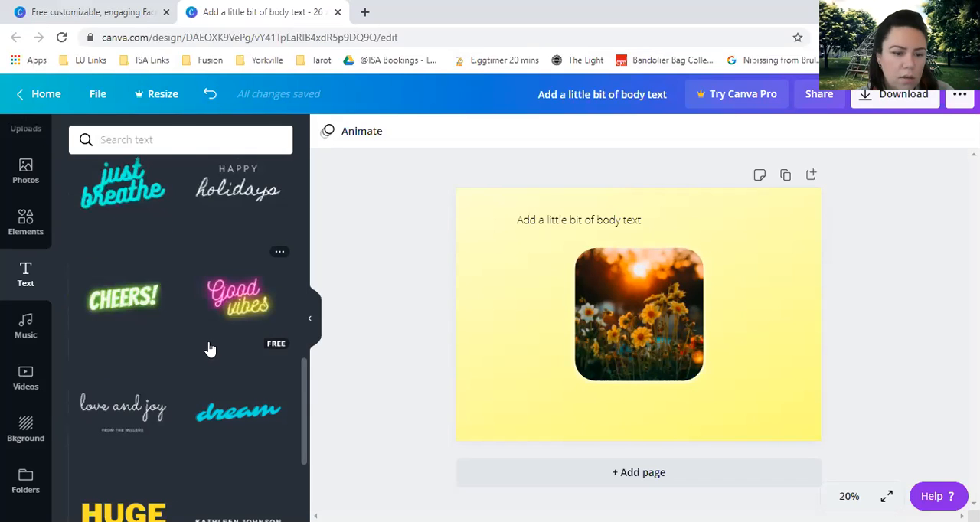
scroll(210, 349, down, 3)
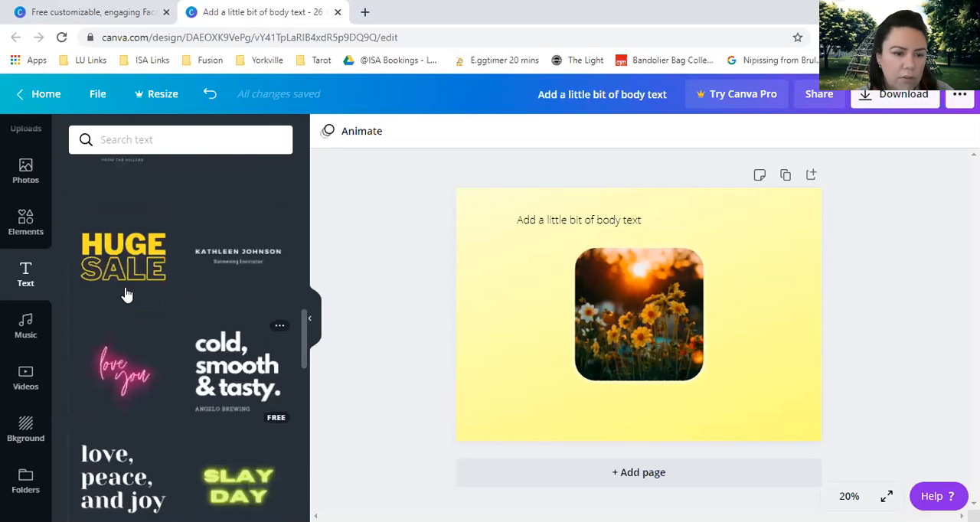
scroll(125, 296, down, 3)
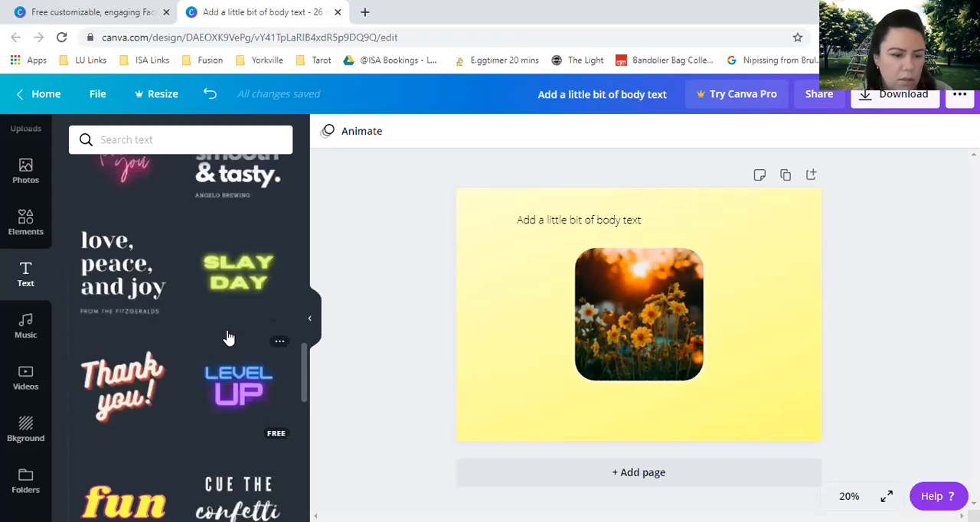
Add the "Thank you!" font combination over the photo's left edge and set its "Thank" line in Bright Sunshine.
scroll(228, 337, down, 2)
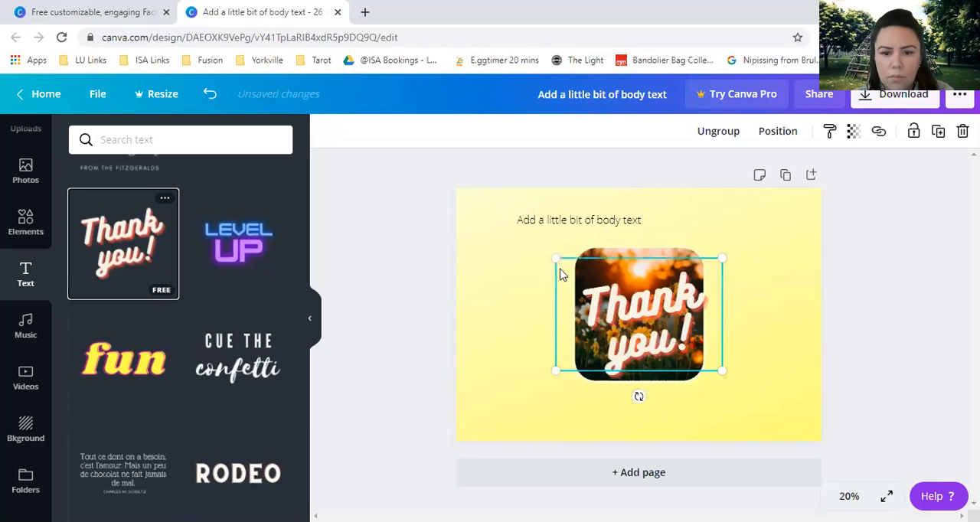
drag(556, 276, 443, 244)
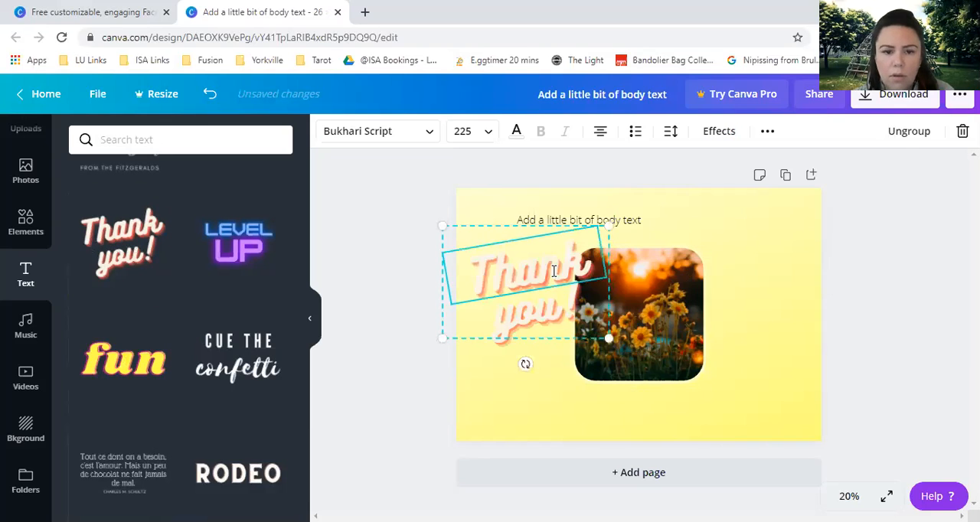
click(428, 136)
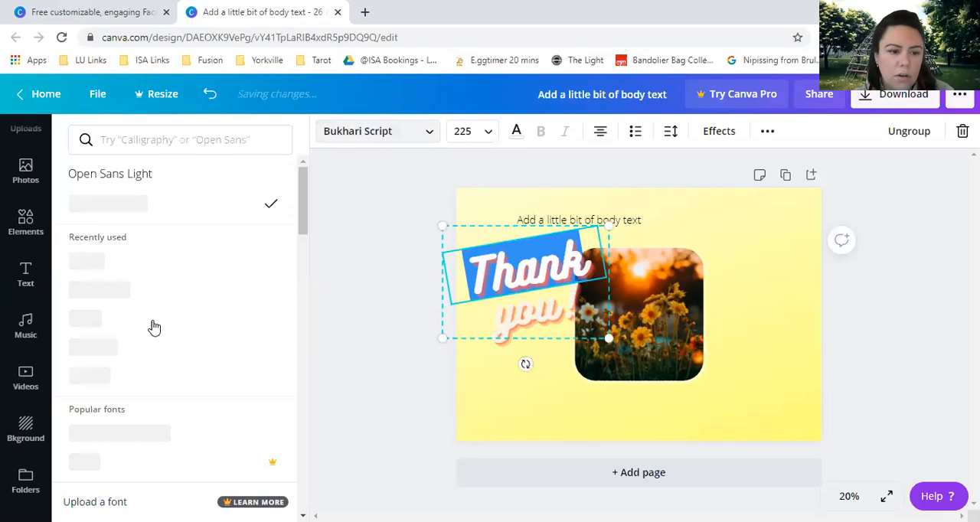
click(131, 292)
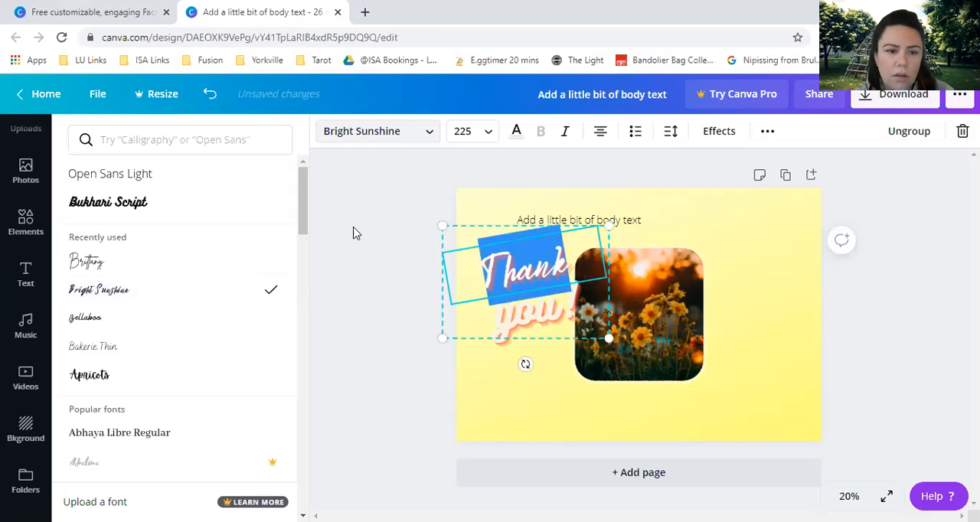
click(397, 215)
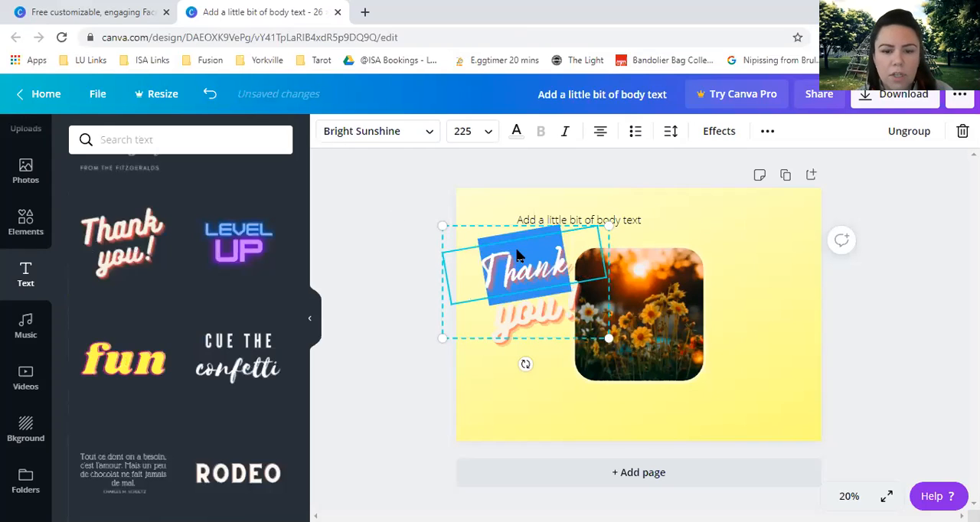
Remove the "Thank you!" text from the page, leaving the body text and the framed photo.
click(535, 285)
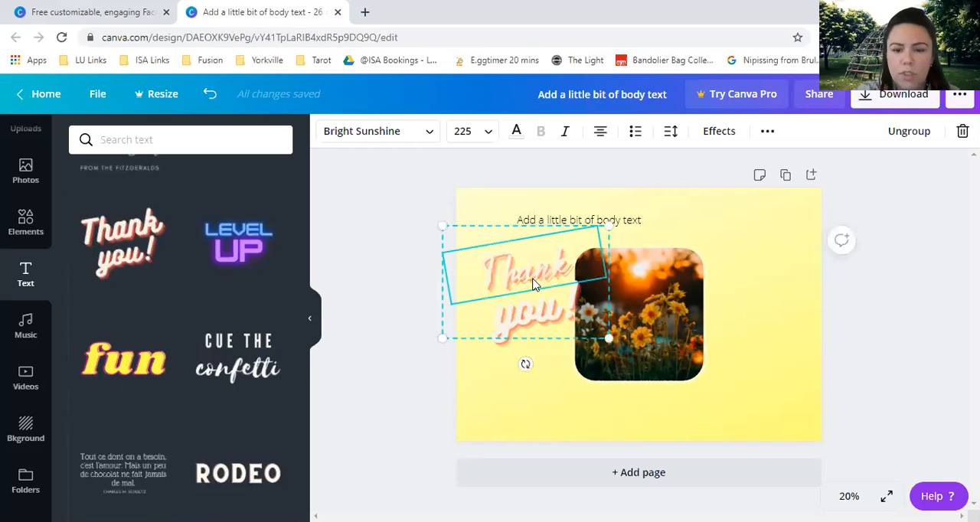
click(546, 314)
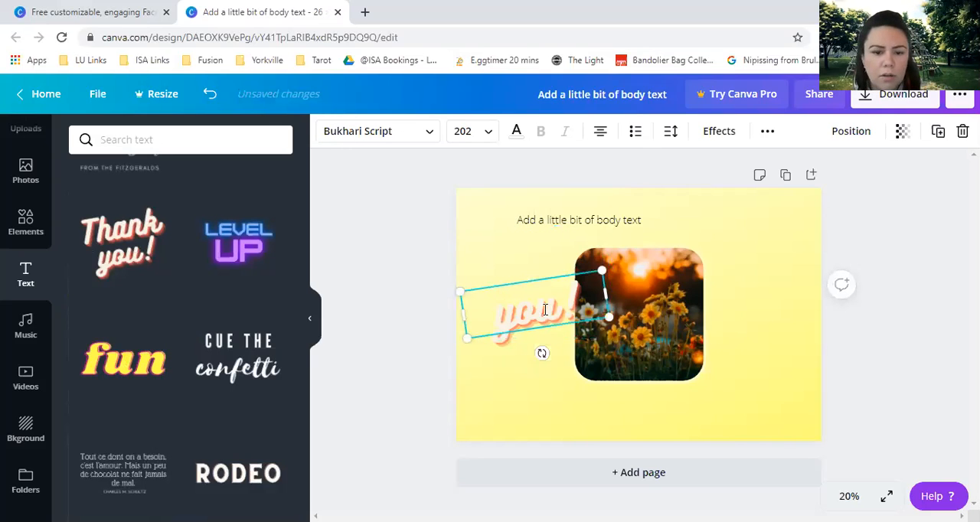
key(BackSpace)
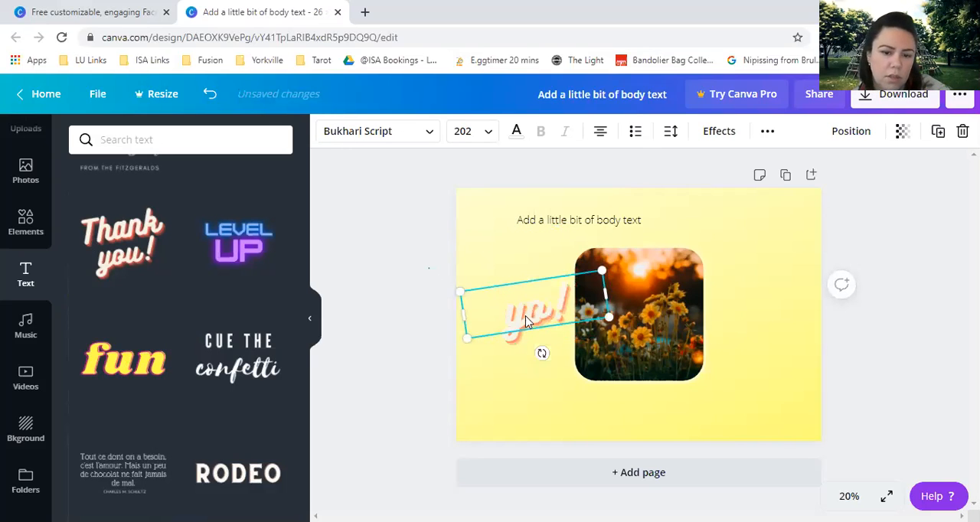
click(429, 310)
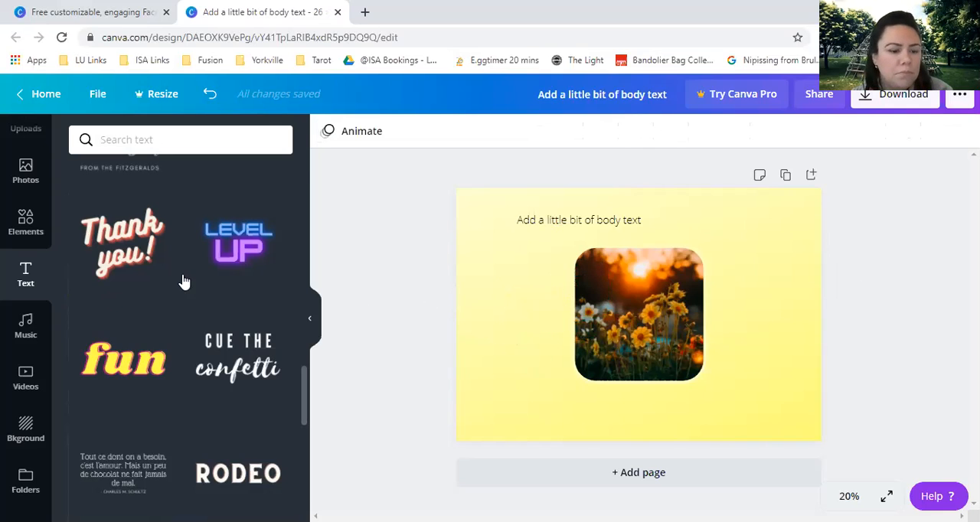
Look through more font combinations and open the music library.
scroll(184, 282, down, 4)
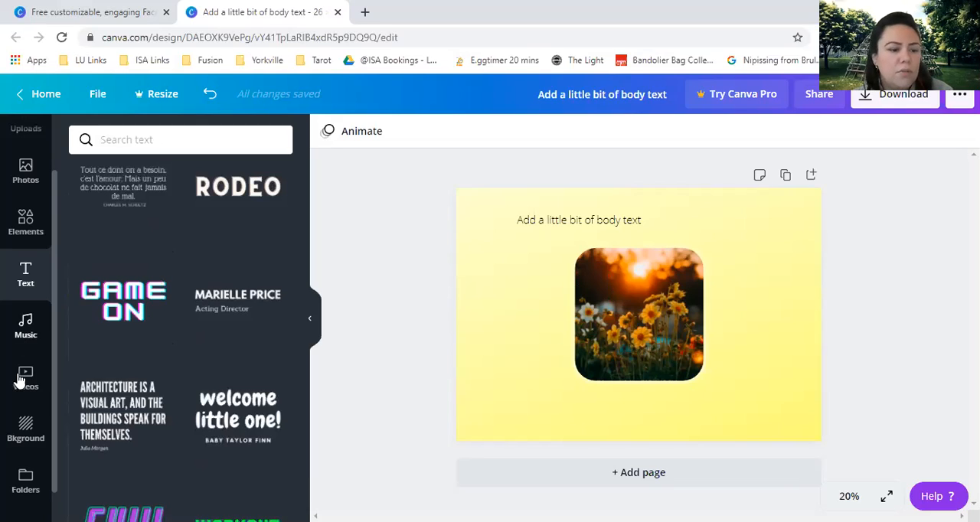
scroll(21, 300, down, 1)
click(17, 300)
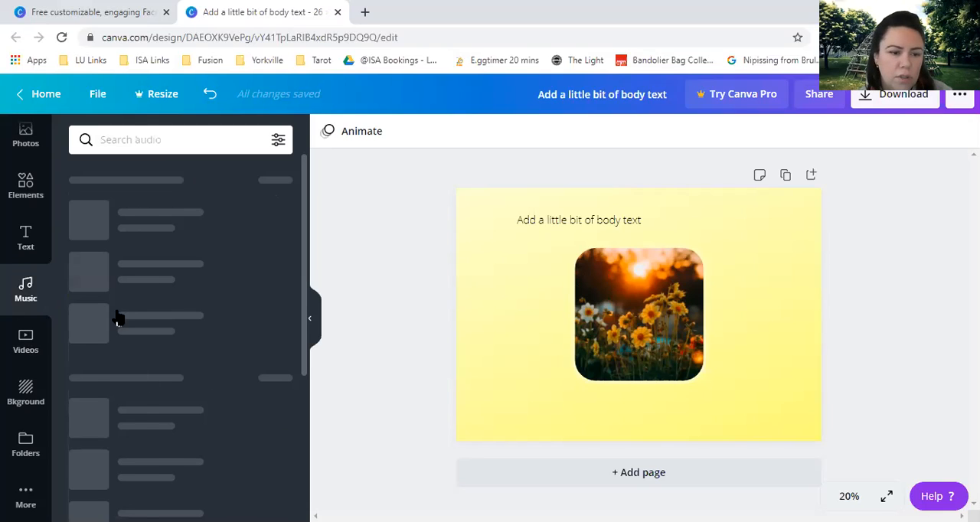
Look through the stock video categories, including Aerial Shots, Backgrounds, Beach, Business, Cities and Fashion.
click(29, 344)
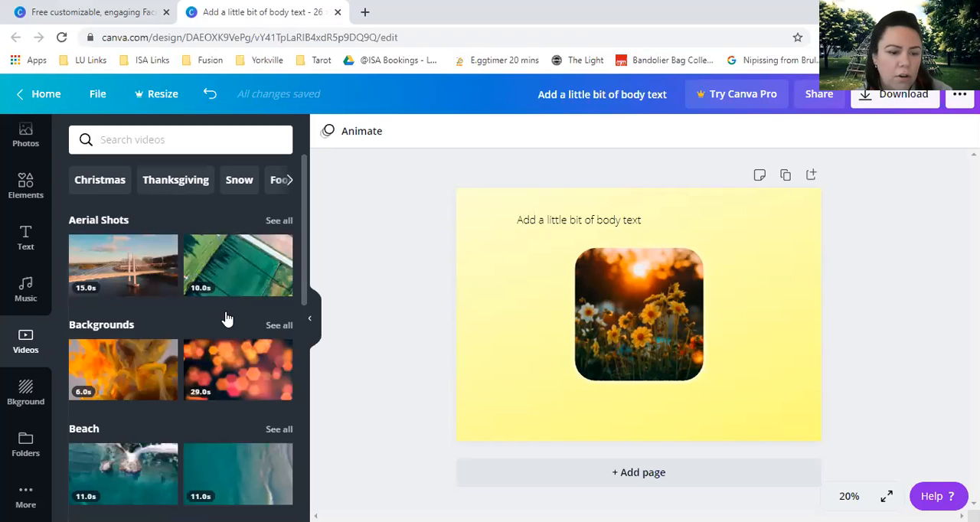
scroll(226, 317, down, 2)
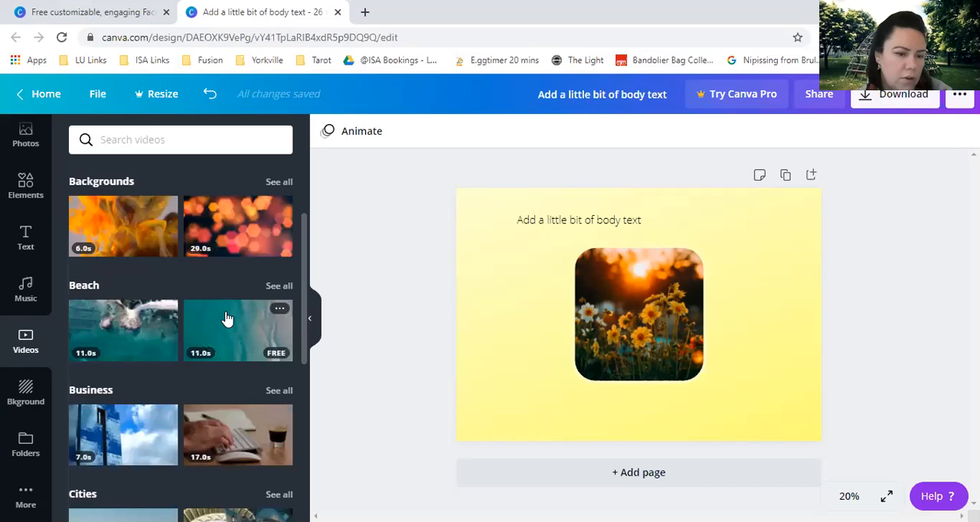
scroll(142, 358, down, 1)
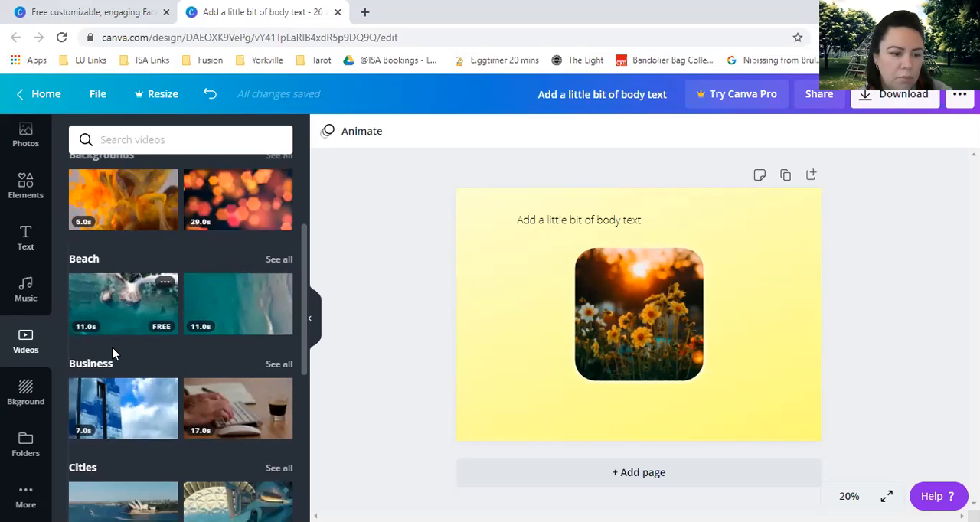
scroll(112, 353, down, 2)
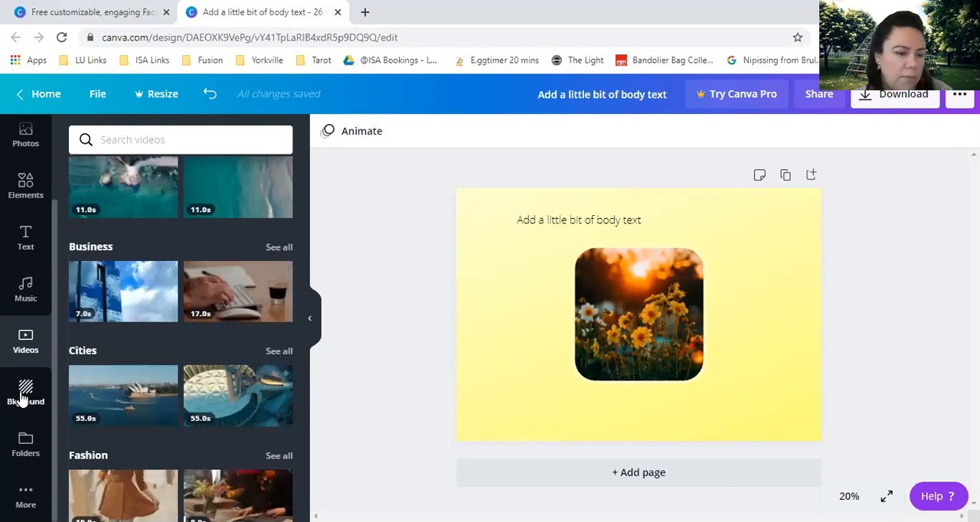
View the available page backgrounds and collapse the side panel.
click(23, 399)
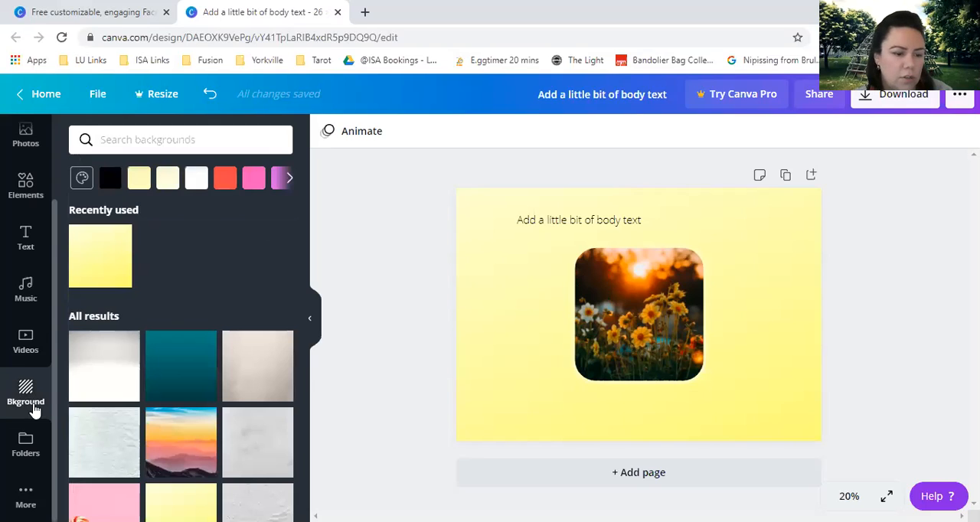
scroll(23, 368, up, 2)
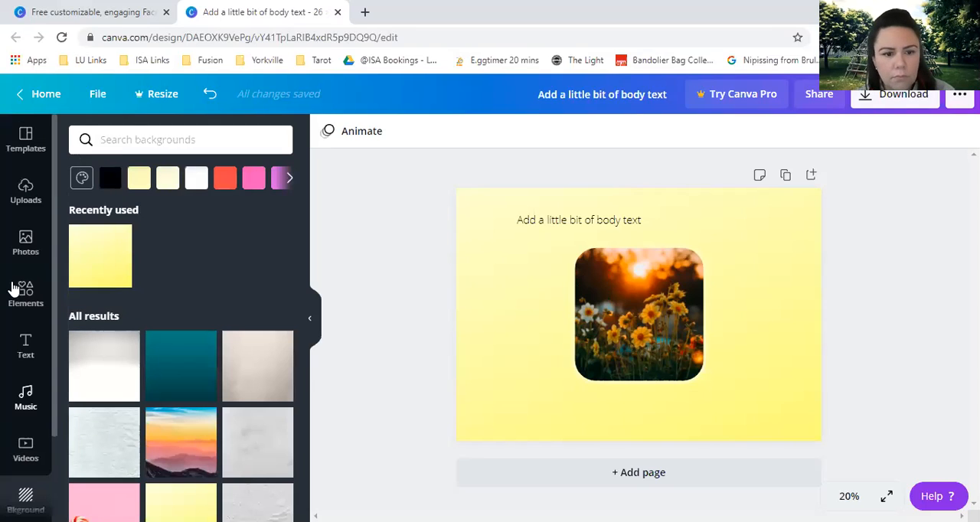
click(311, 321)
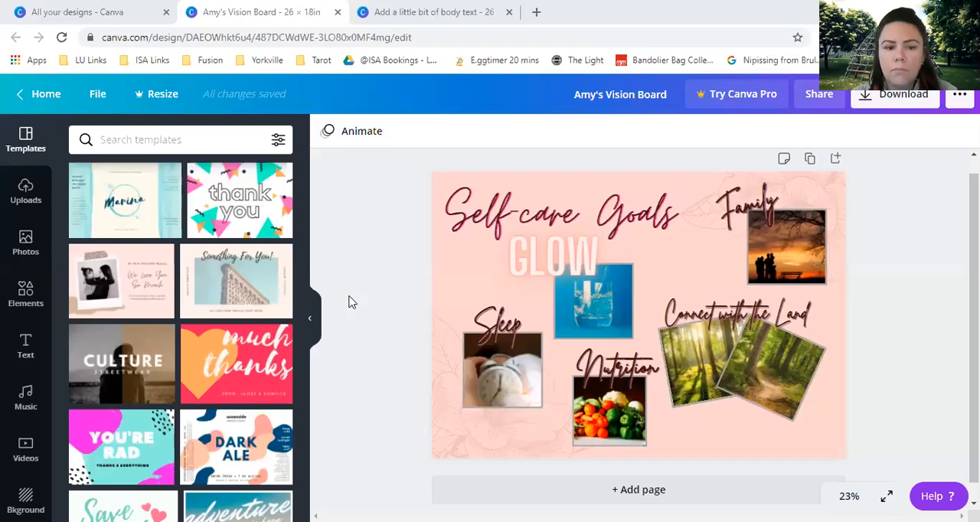
In the vision board design, hide the side panel and review the download file types from PNG to GIF.
click(313, 325)
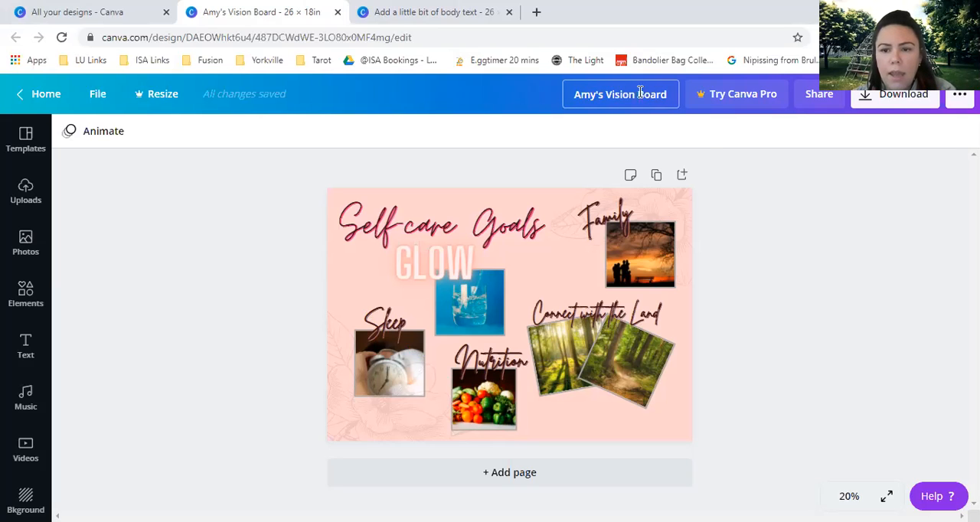
click(919, 102)
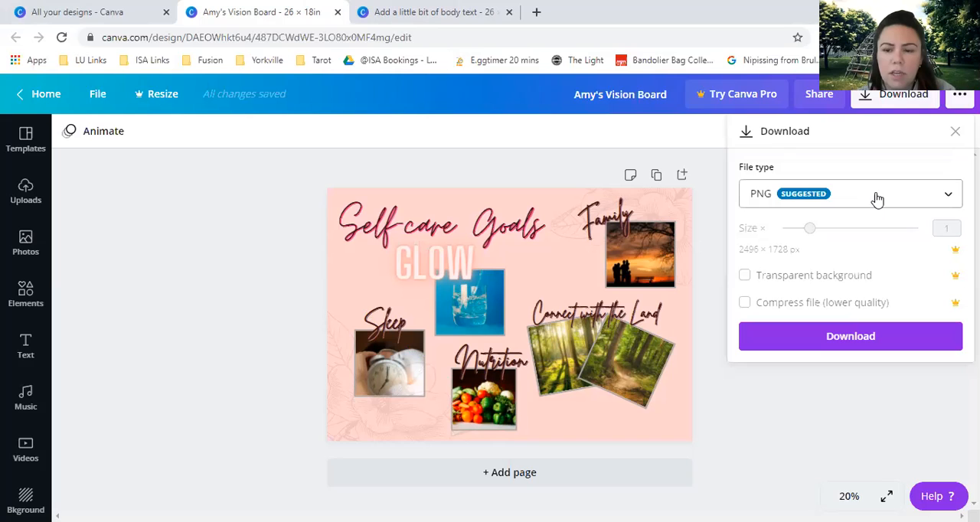
click(879, 199)
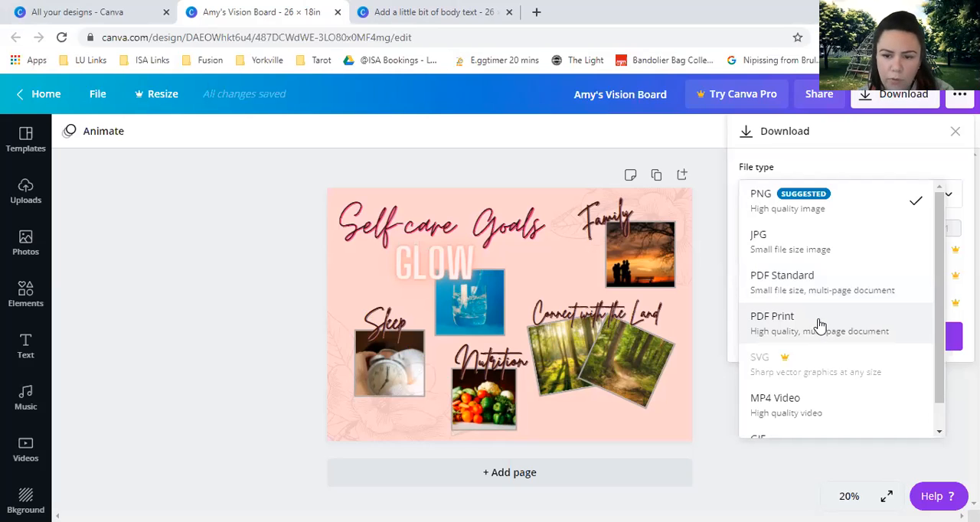
scroll(809, 298, down, 1)
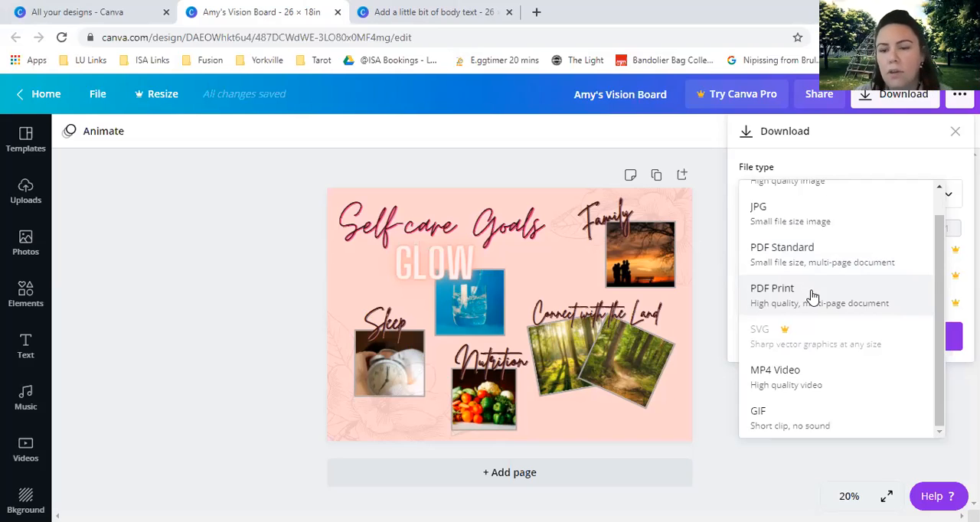
scroll(835, 269, up, 1)
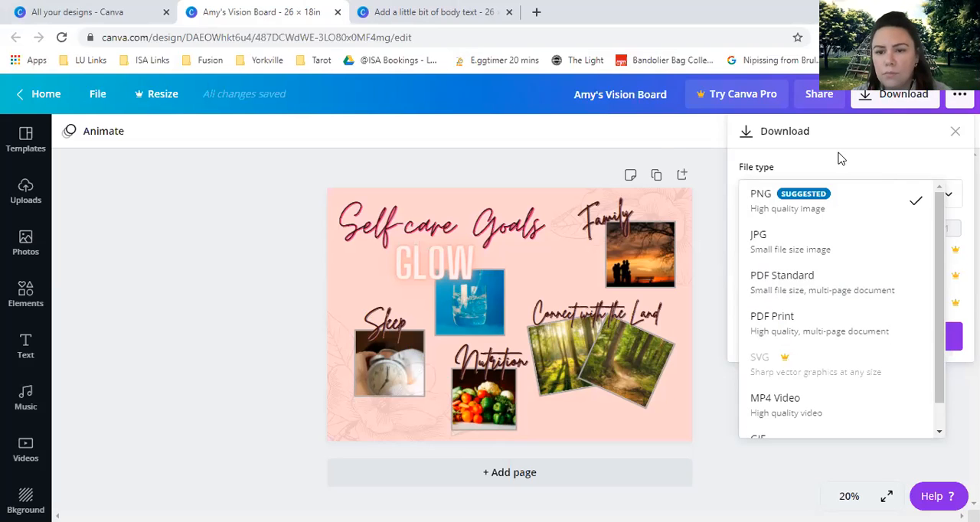
click(653, 138)
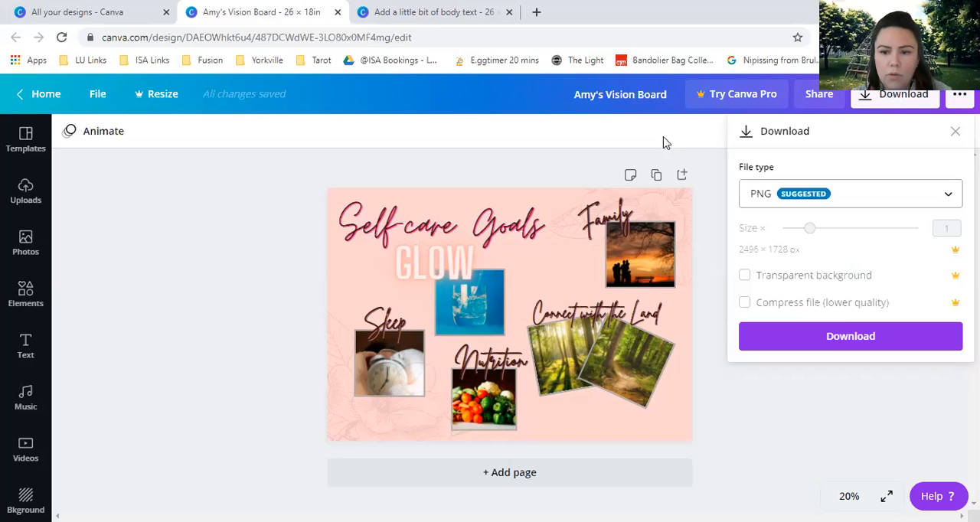